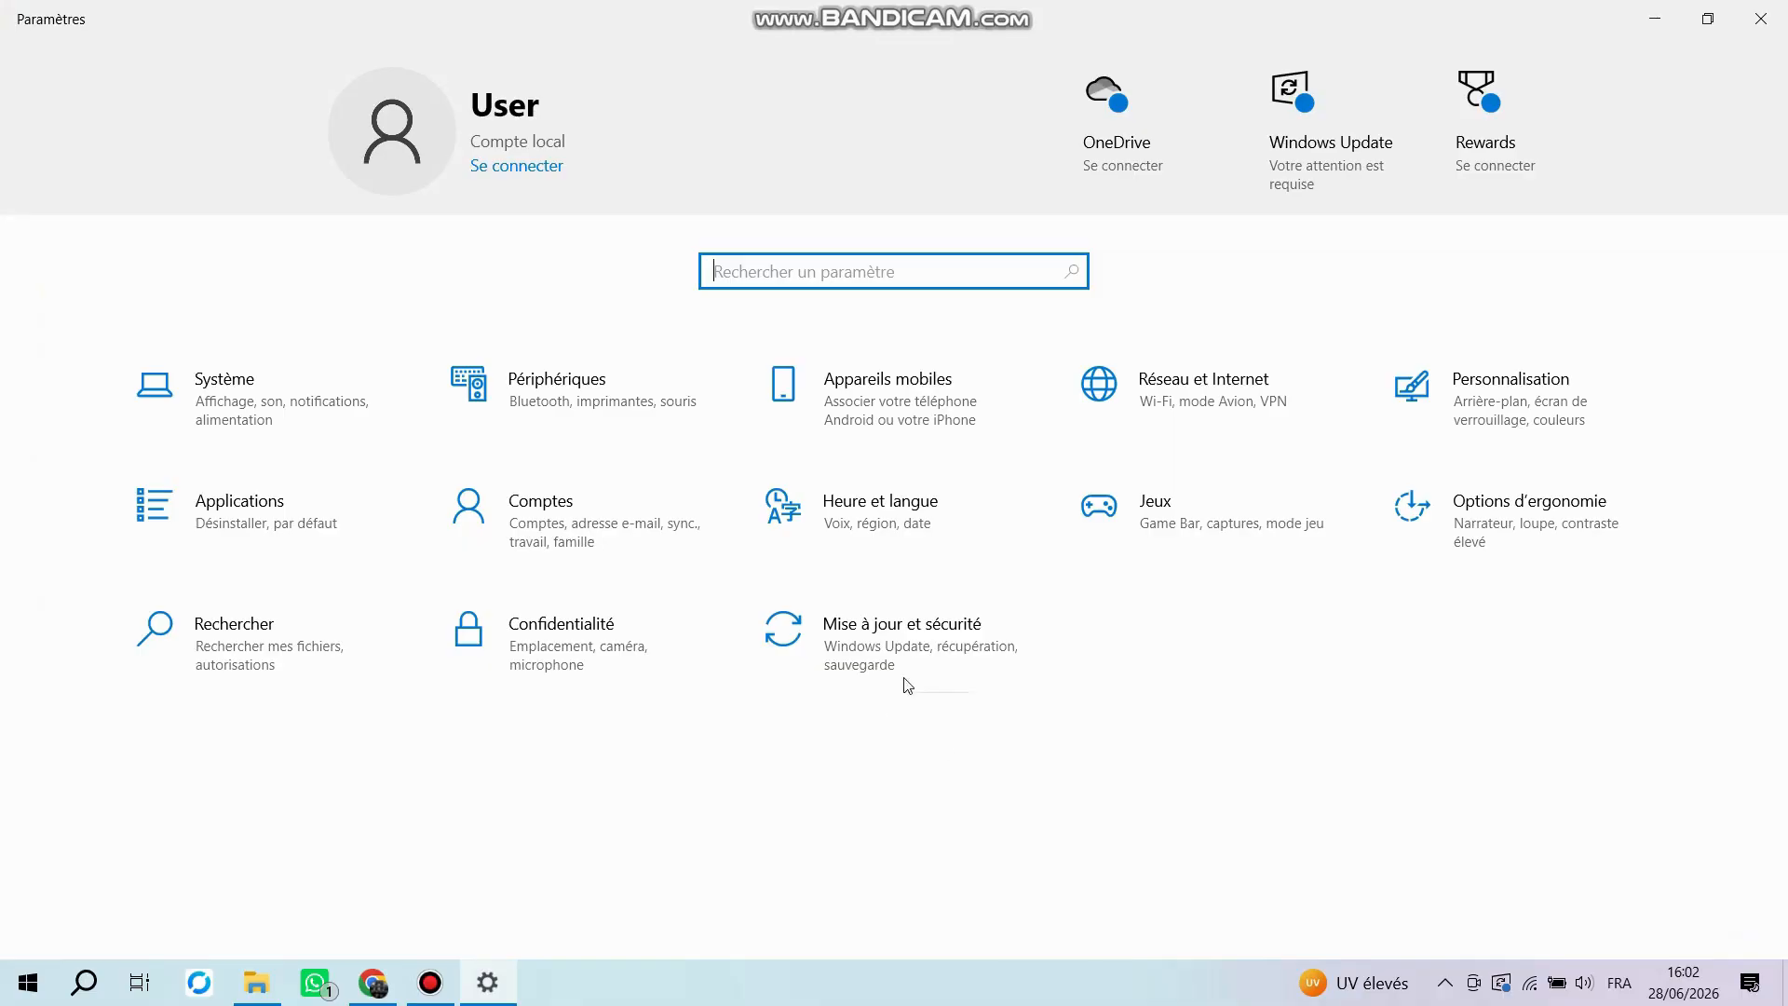
# Open the management page for the virus and threat protection settings in Windows Security
pyautogui.click(904, 679)
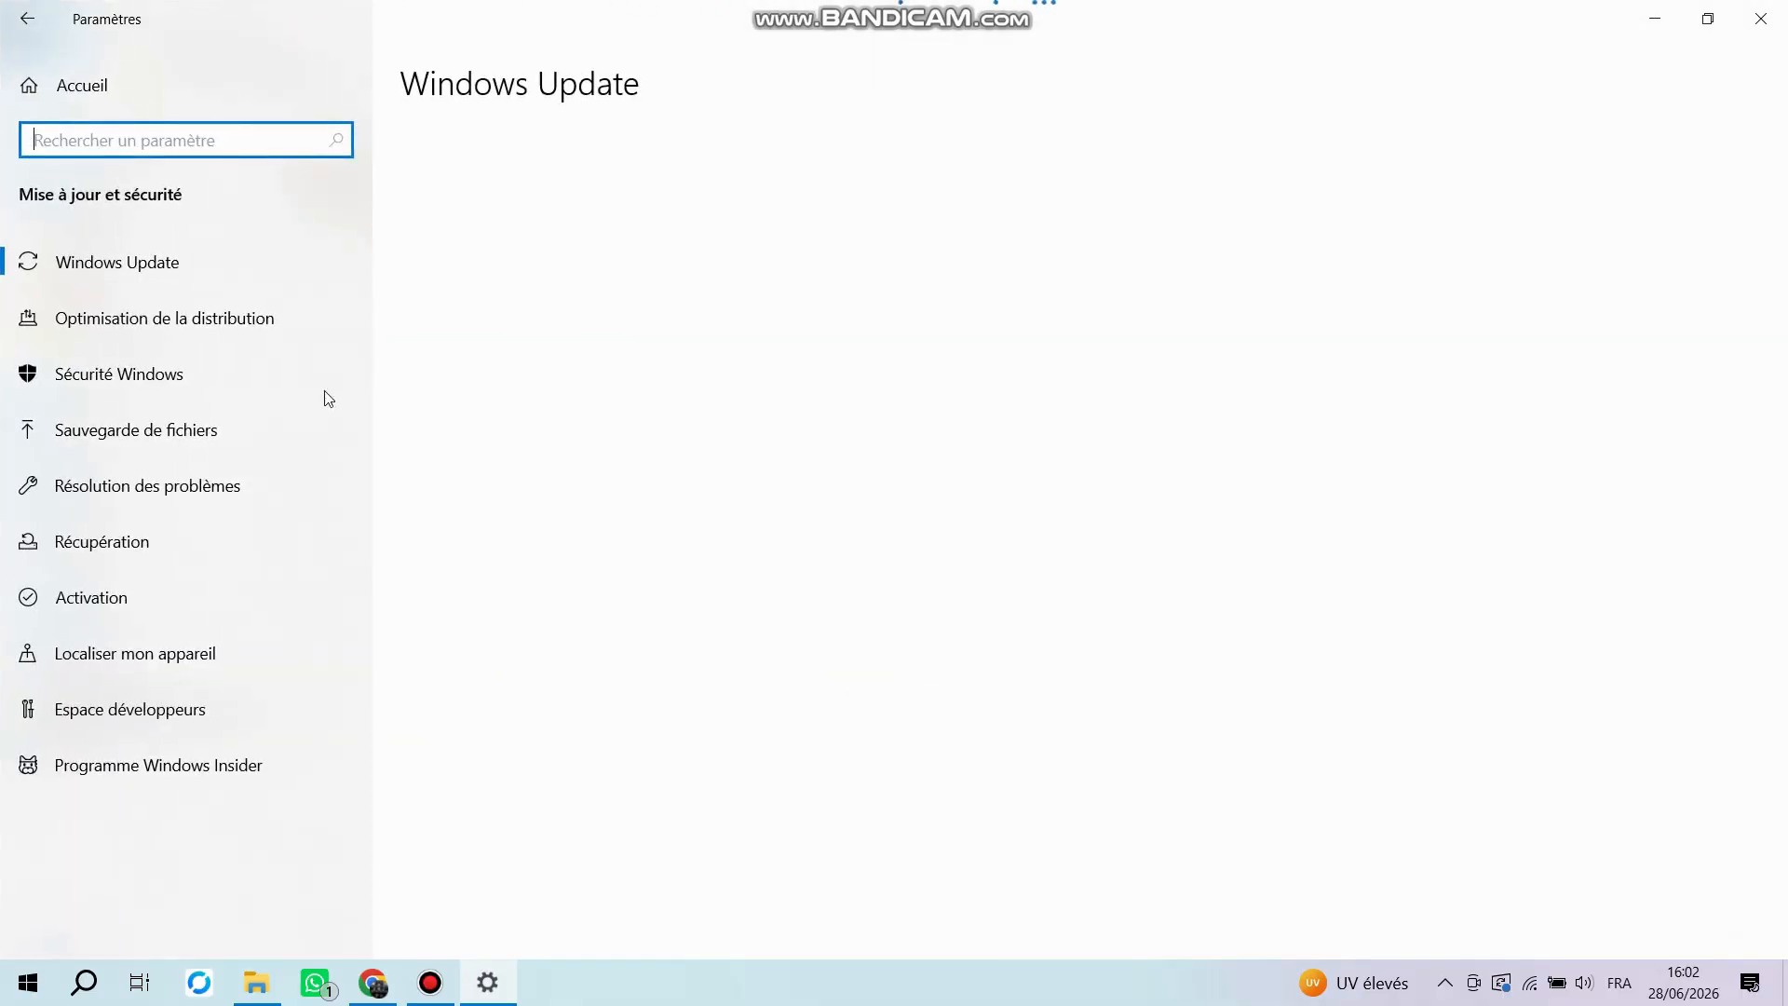
pyautogui.click(186, 395)
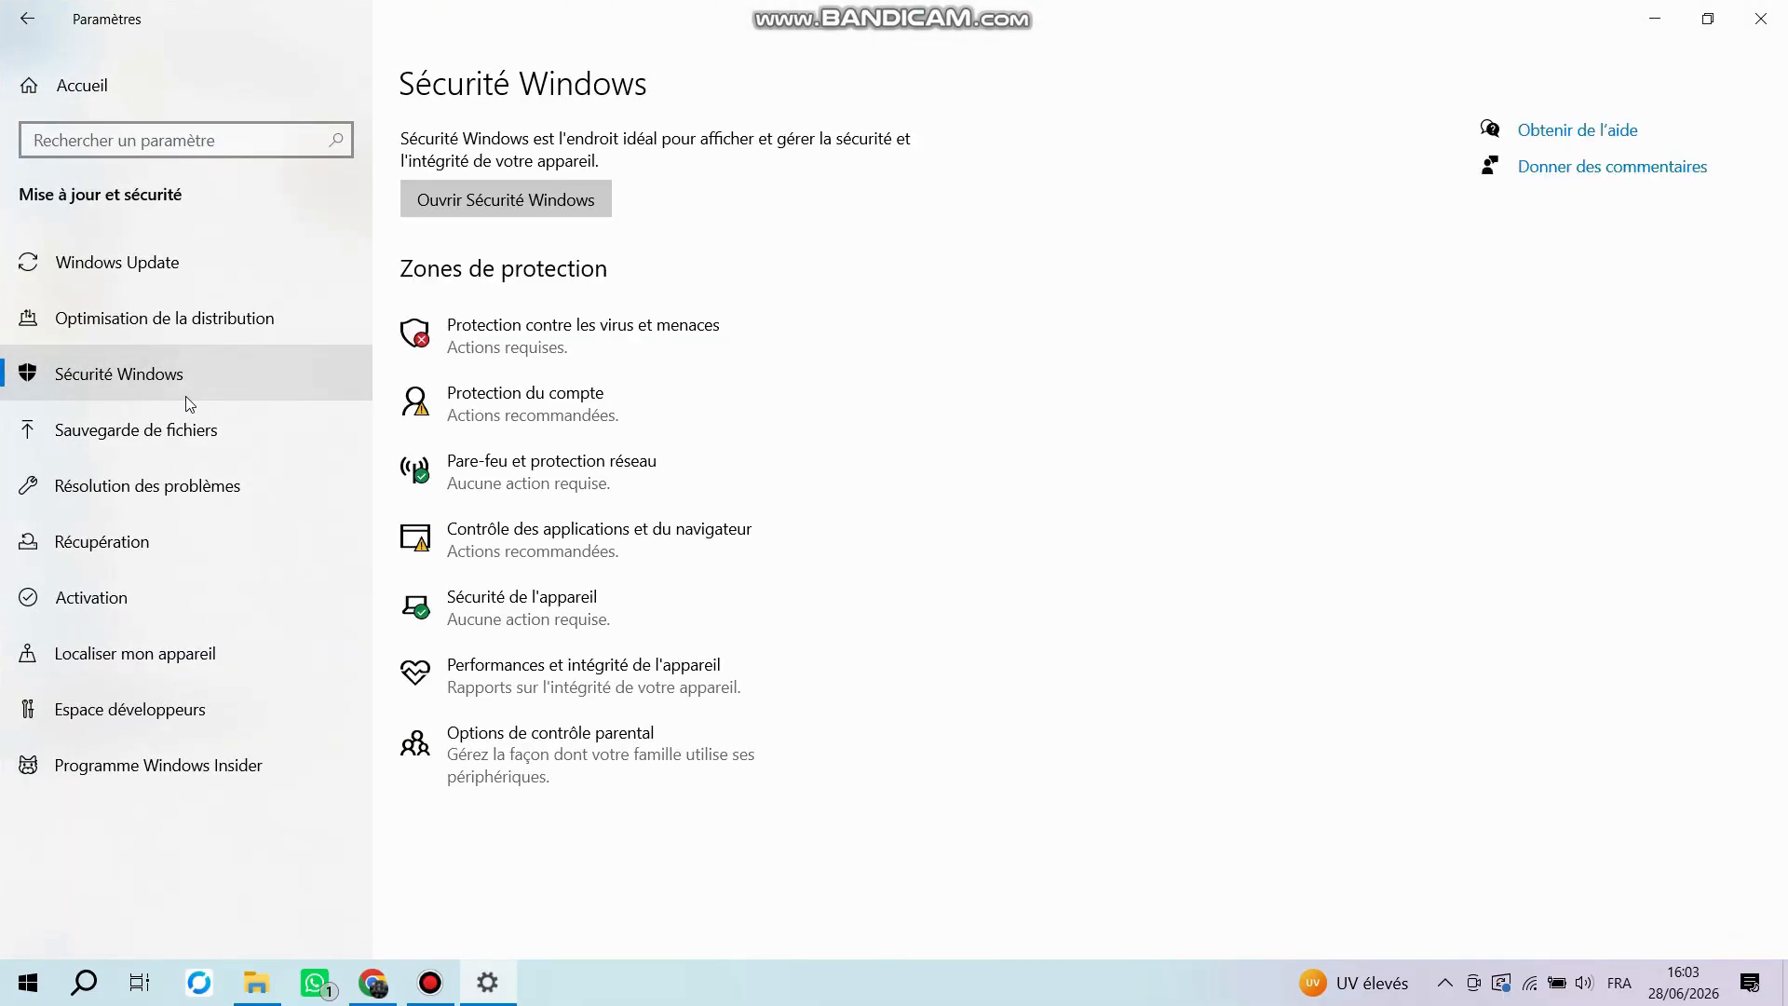
pyautogui.click(510, 324)
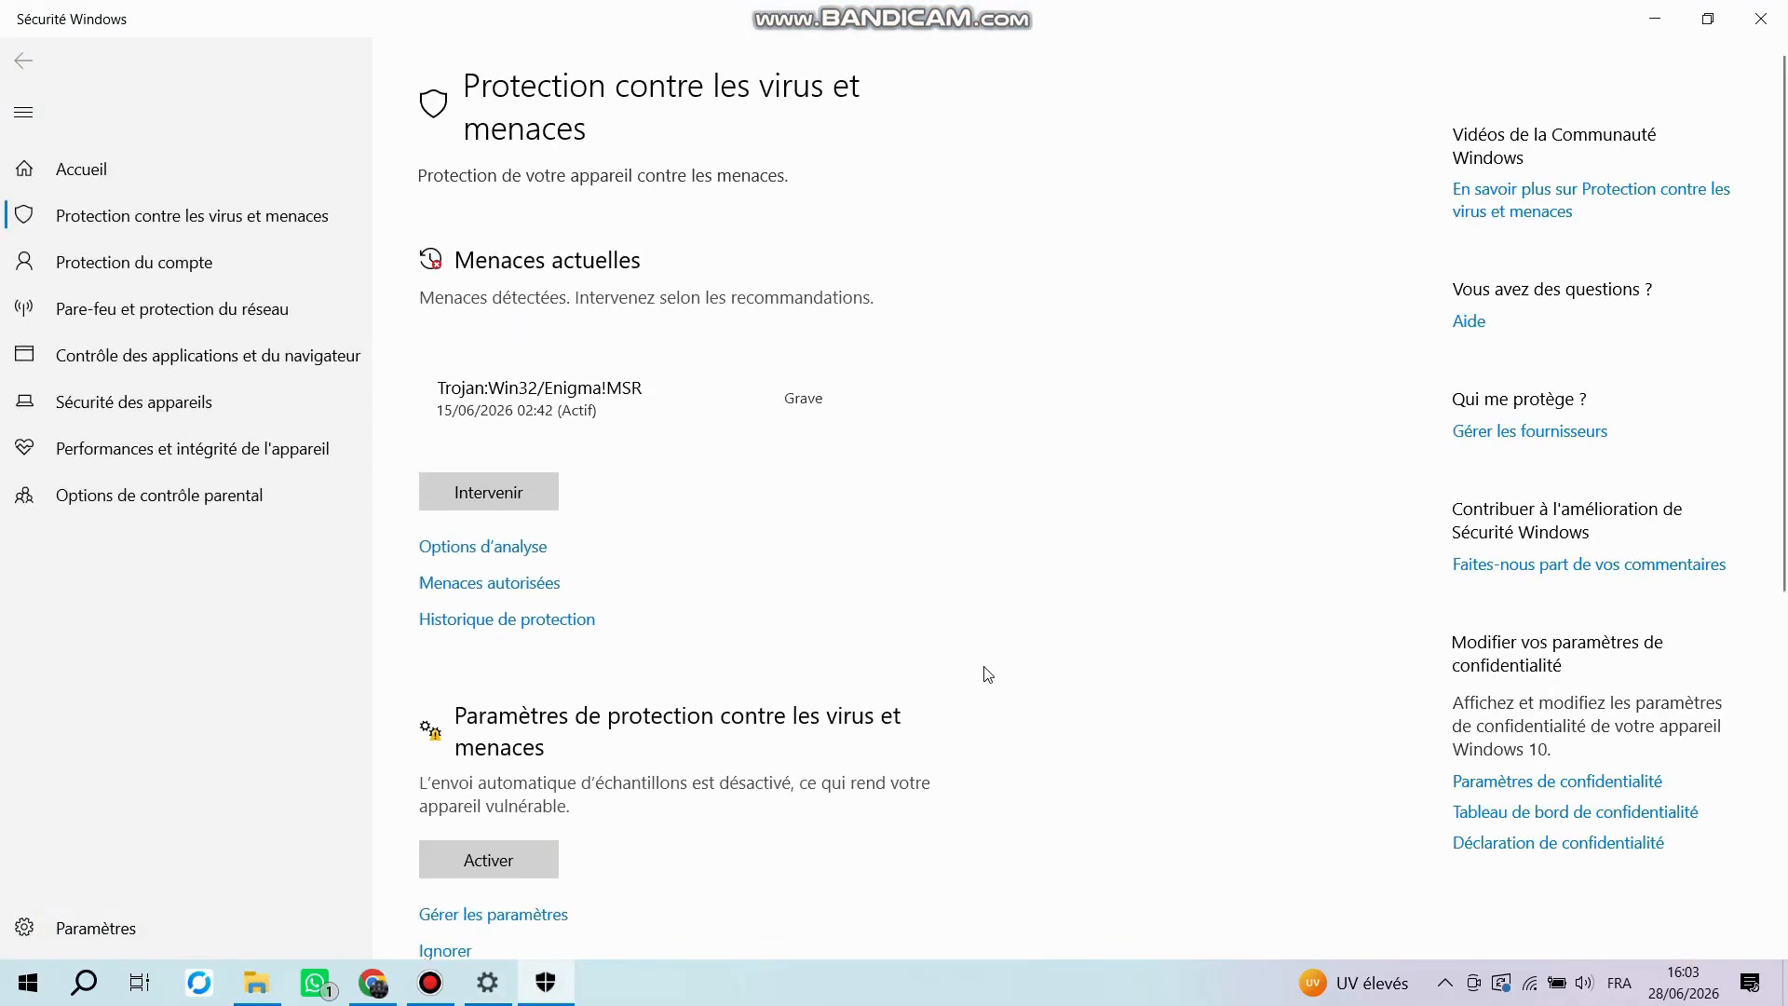
pyautogui.scroll(-3, 633, 787)
pyautogui.click(500, 578)
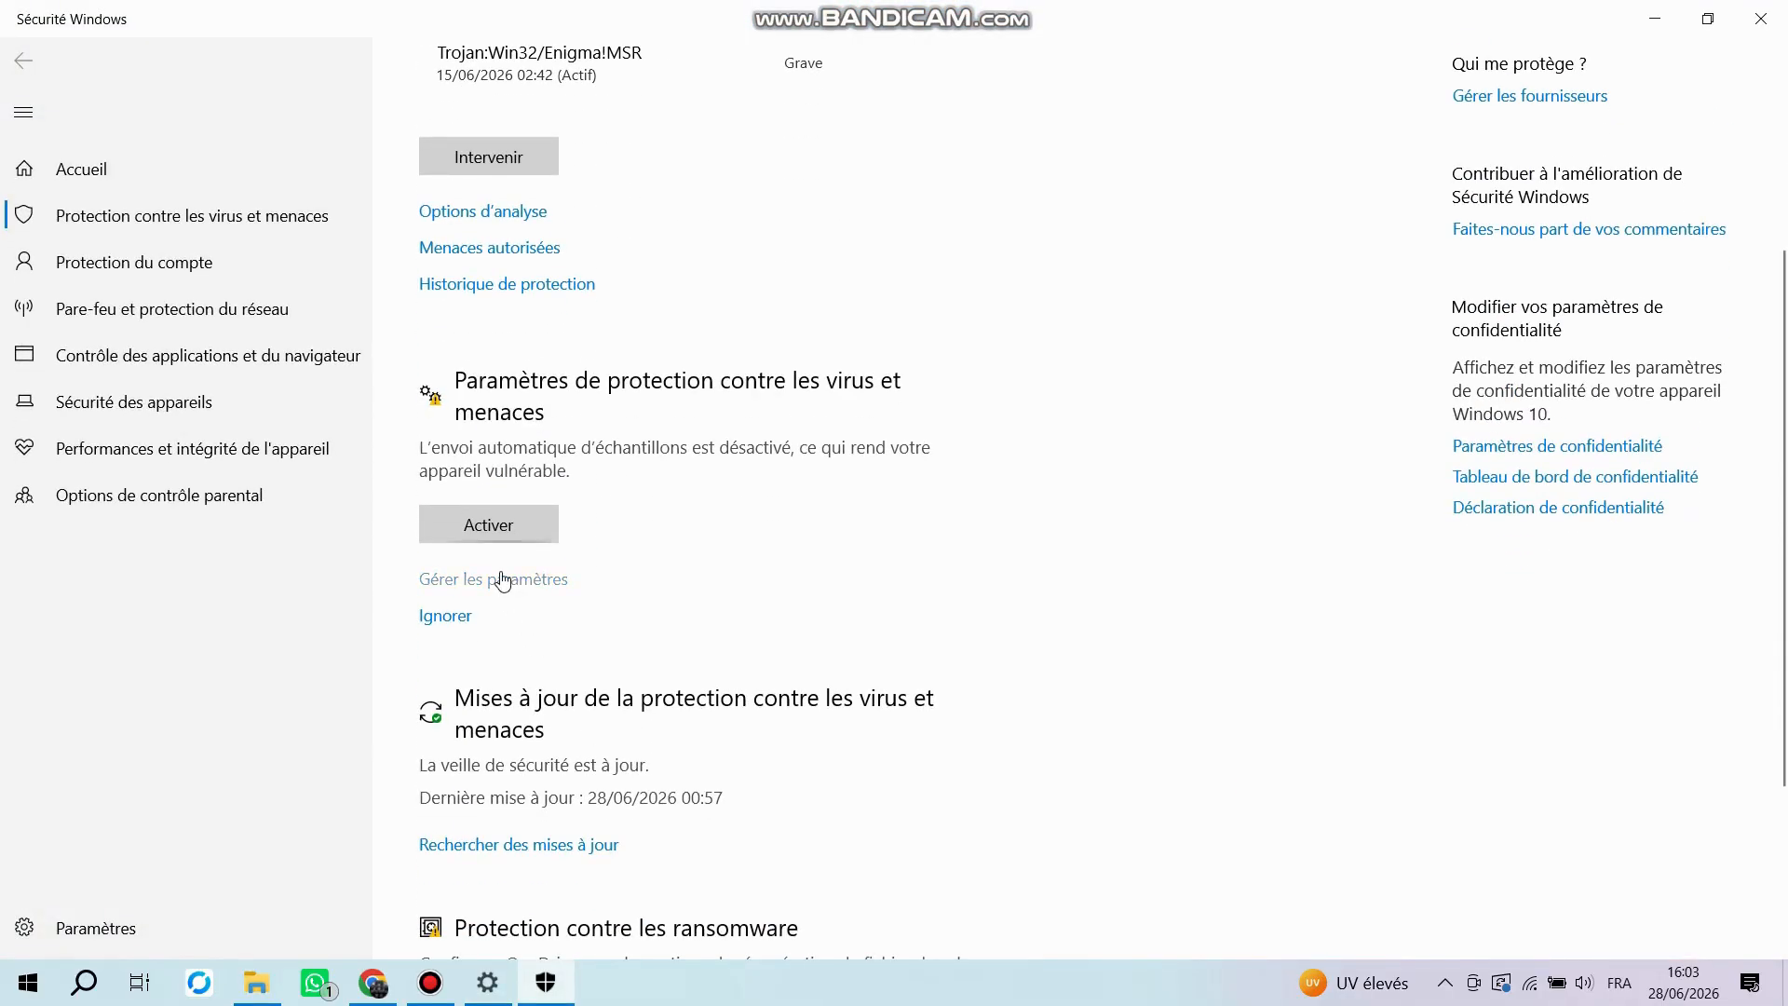
# Turn off cloud-delivered protection and real-time protection, and close the security and settings windows
pyautogui.click(453, 630)
pyautogui.click(445, 411)
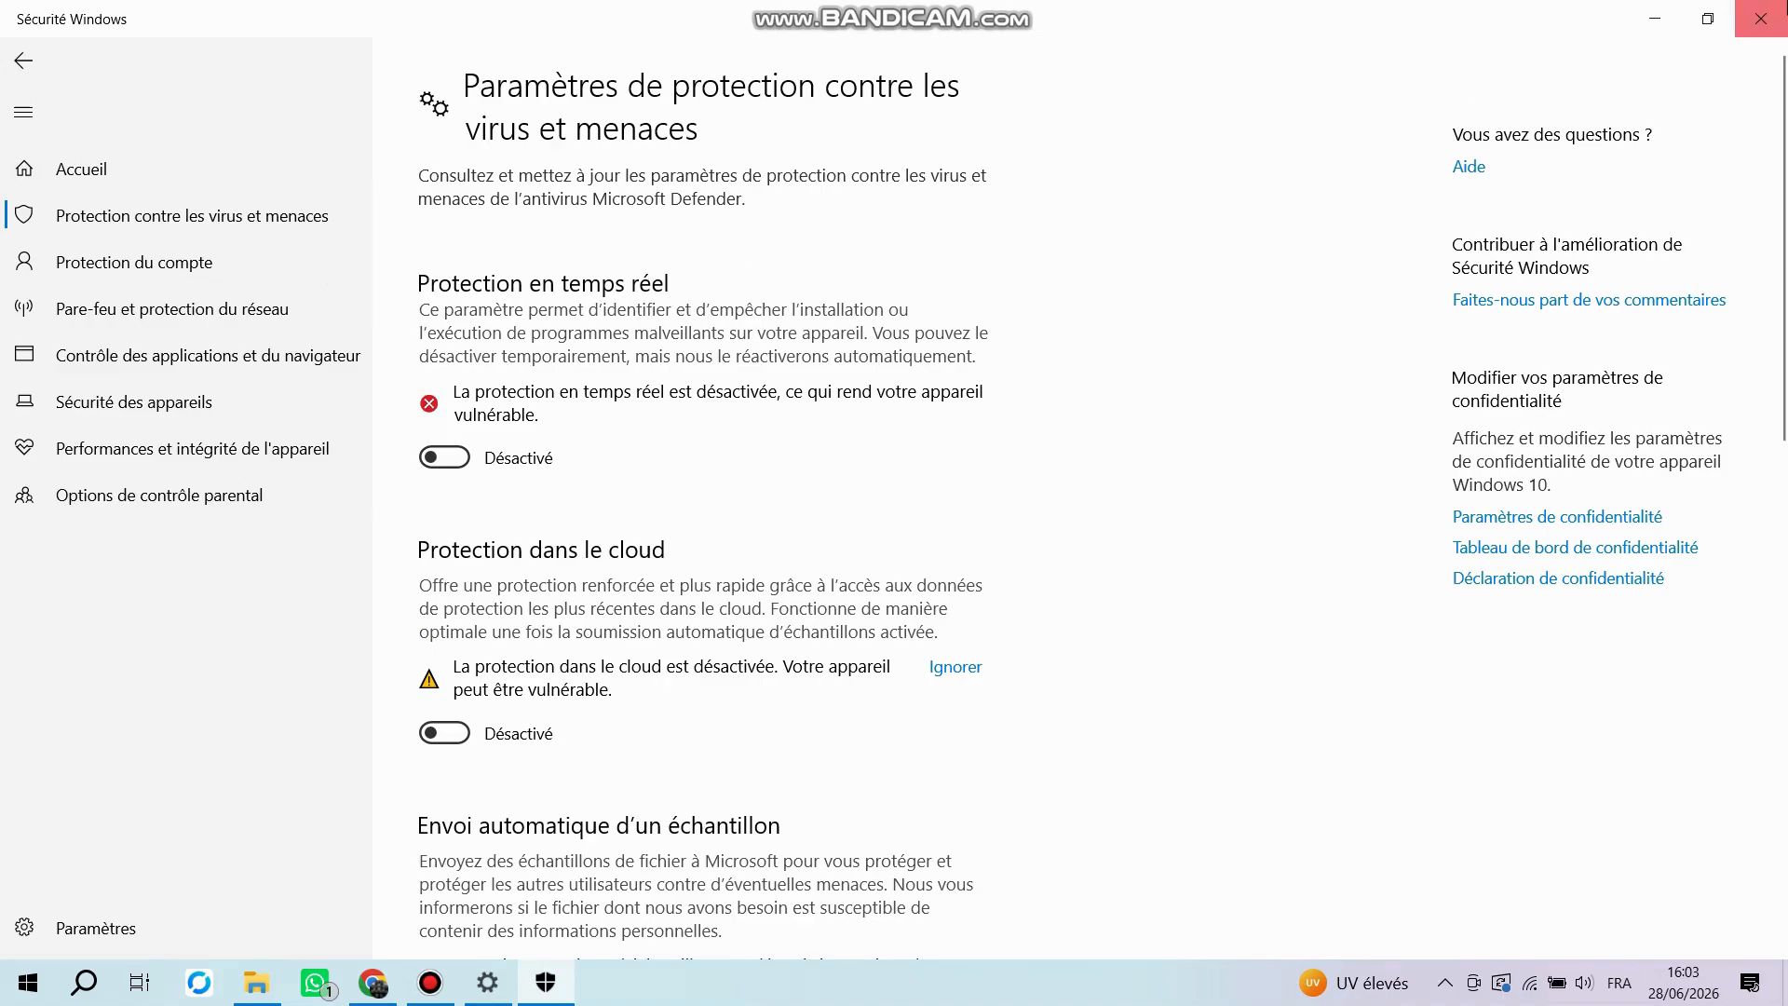
pyautogui.click(1761, 19)
pyautogui.click(1761, 19)
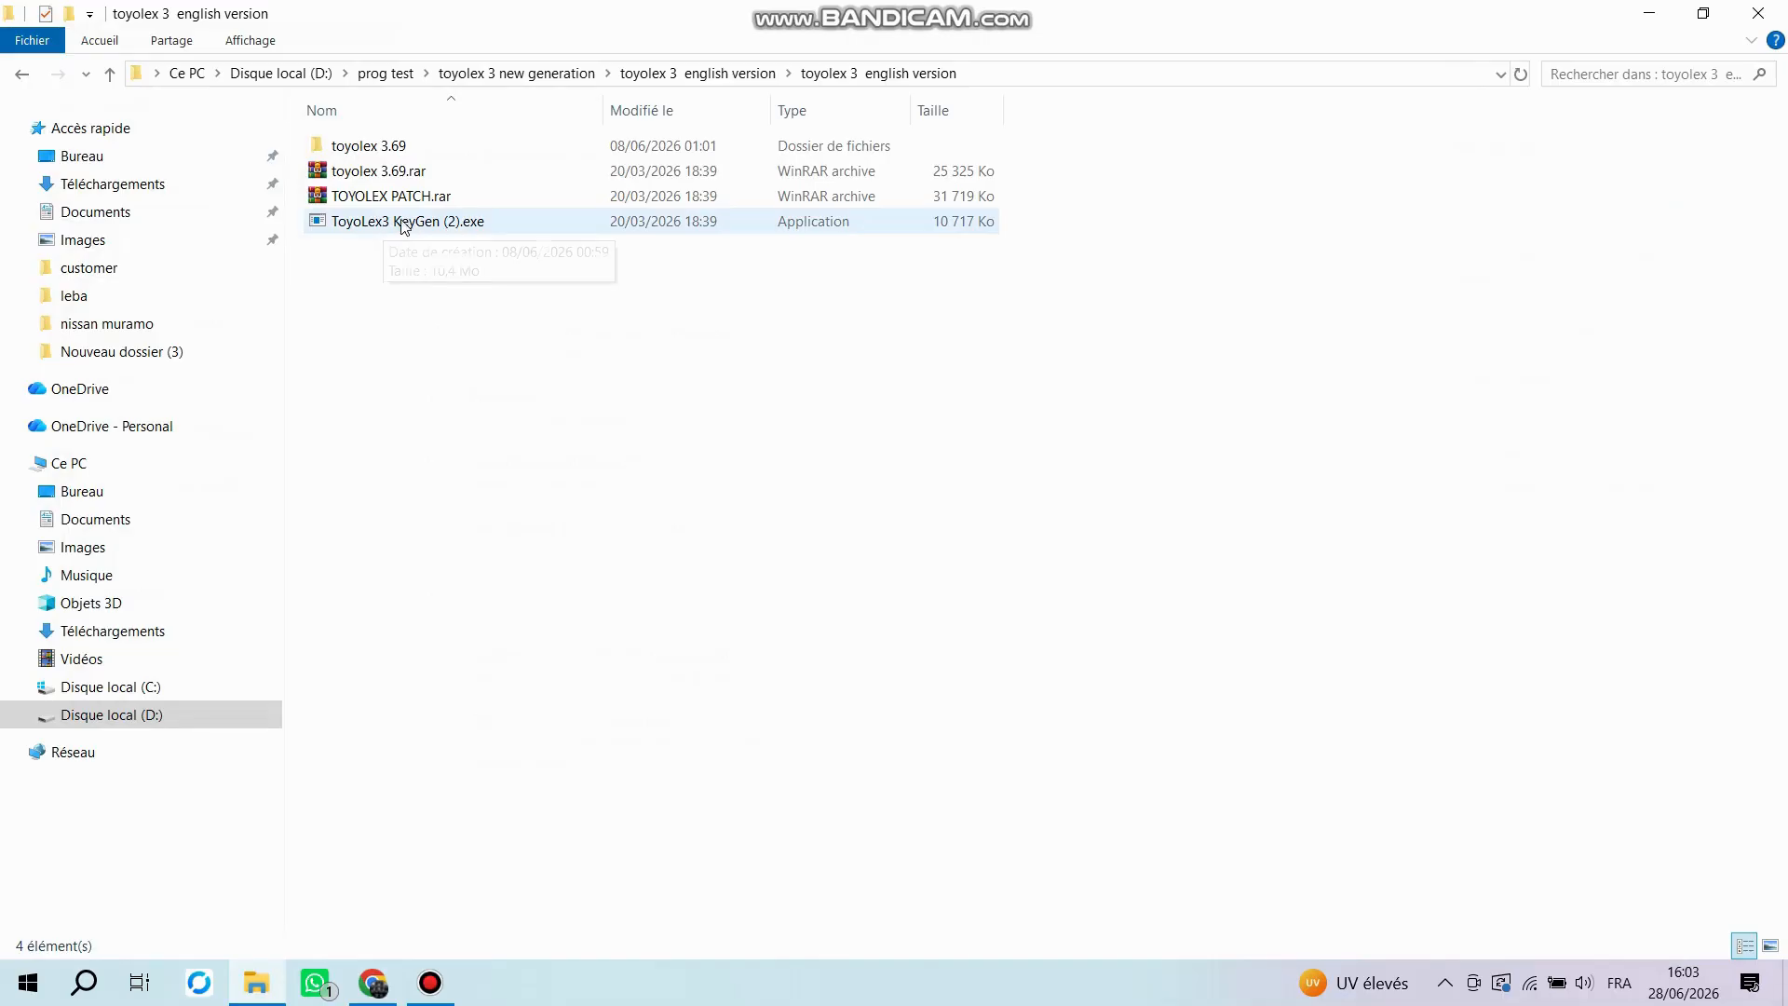
# Launch ToyoLex3.exe from the toyolex 3.69 folder and decline the download of the new version
pyautogui.click(358, 153)
pyautogui.doubleClick(358, 151)
pyautogui.click(371, 253)
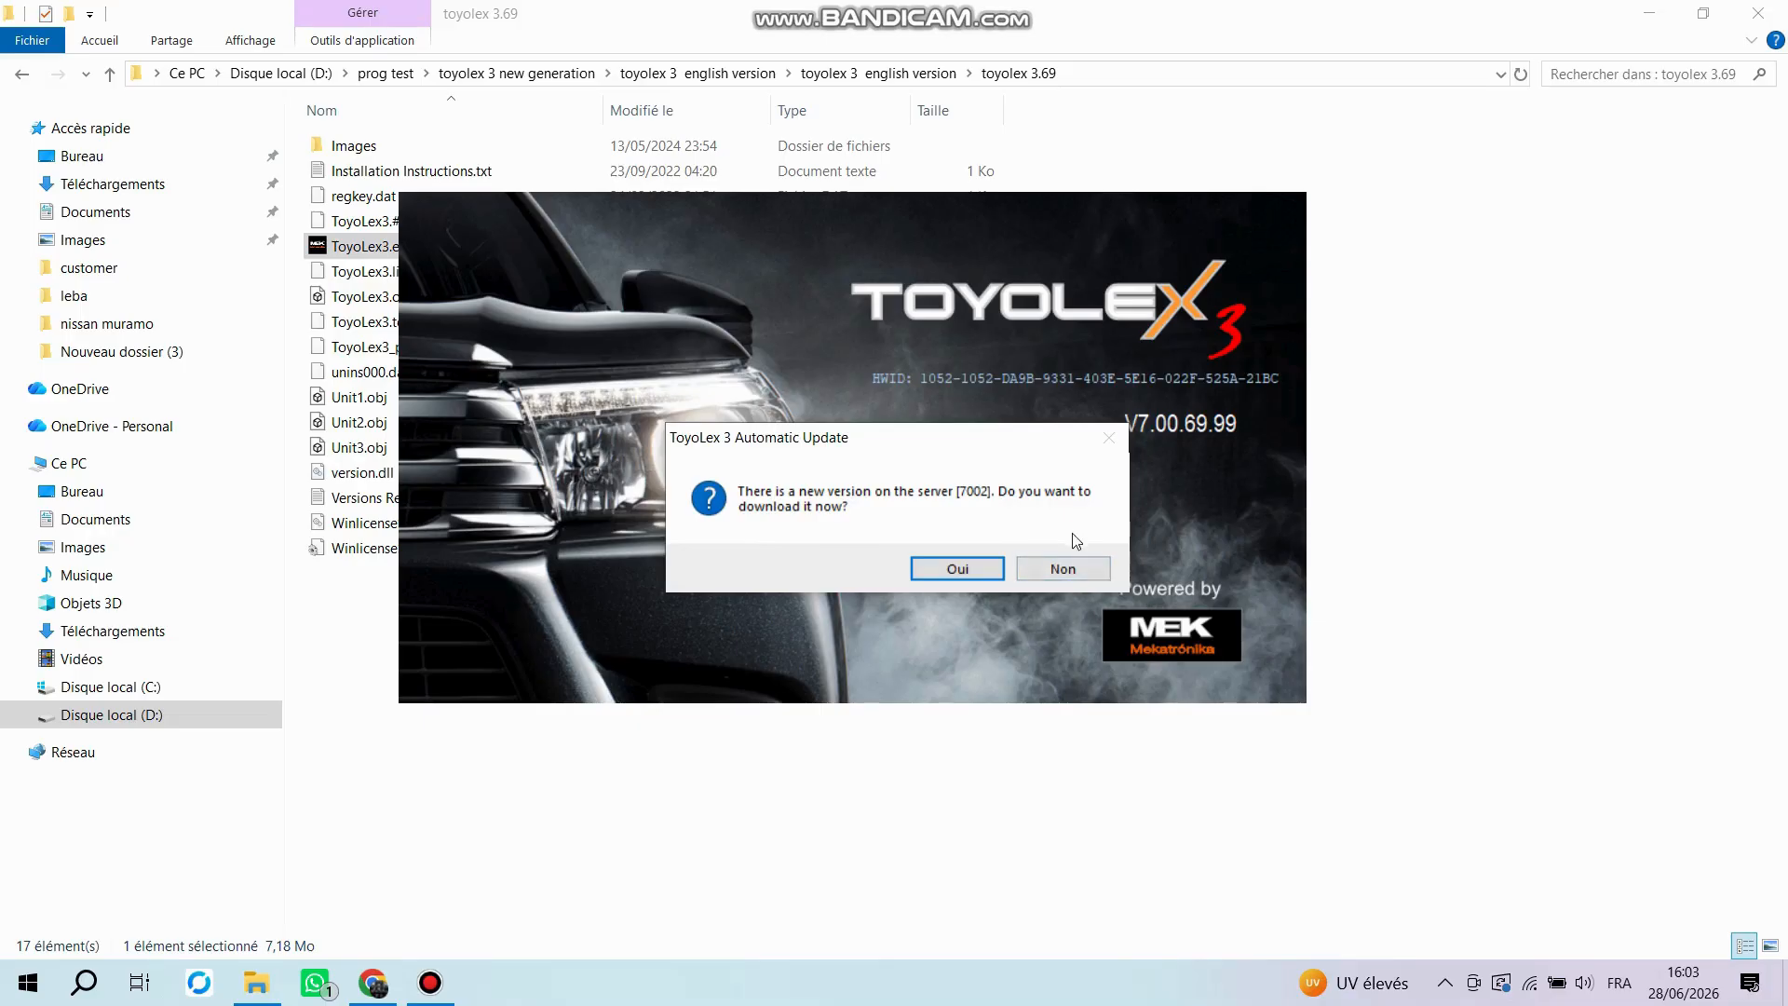
pyautogui.click(1063, 568)
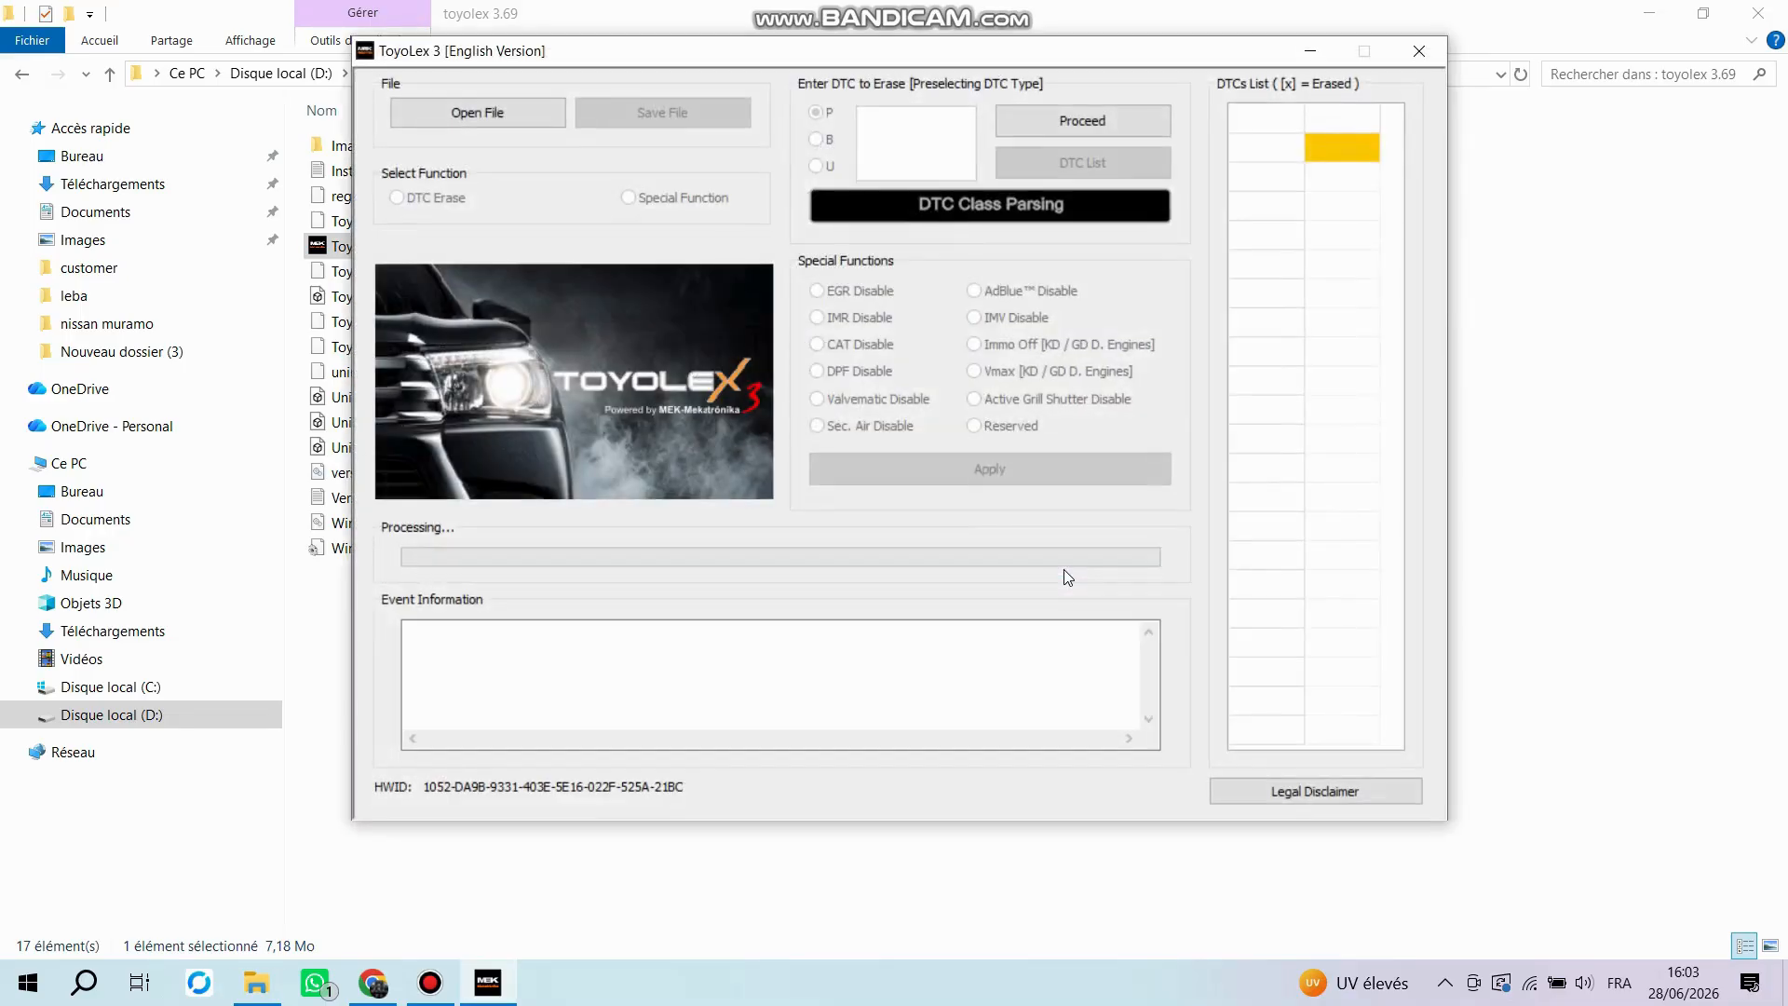
pyautogui.moveTo(796, 53); pyautogui.dragTo(771, 82)
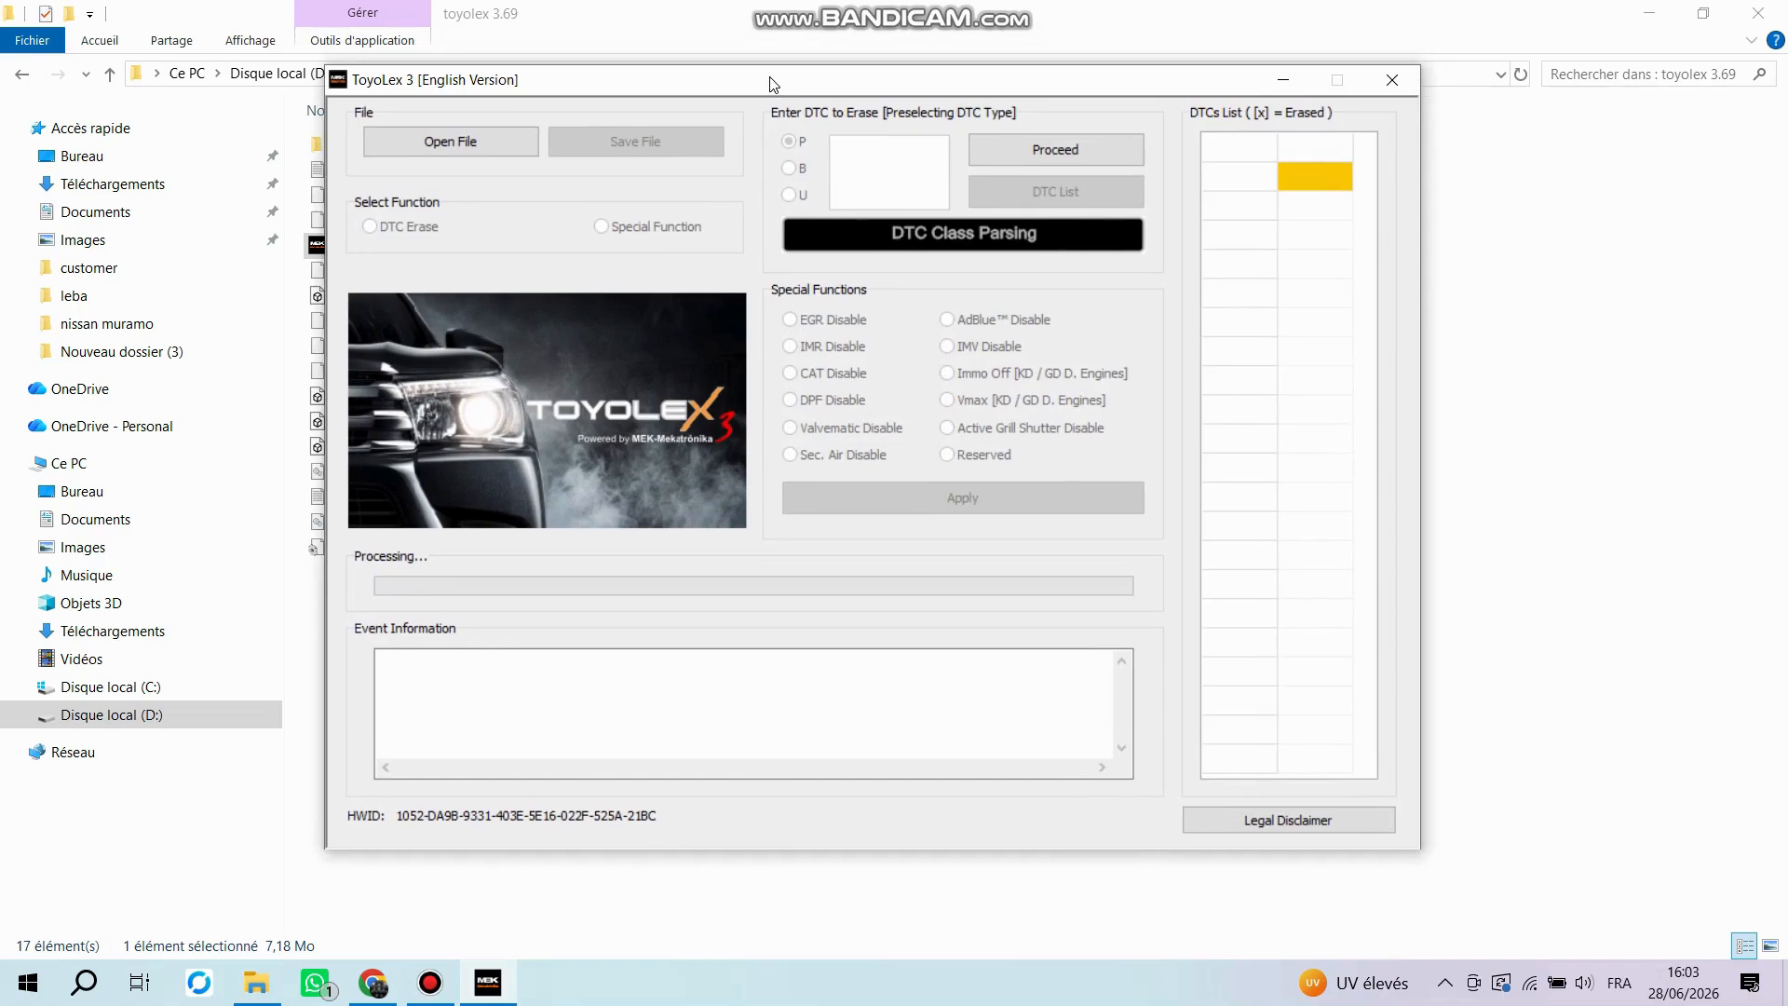
# Load the file DENSO GEN3 from D:\prog test\toyolex 3 new generation\DENSO GEN3 and acknowledge its file type
pyautogui.click(421, 142)
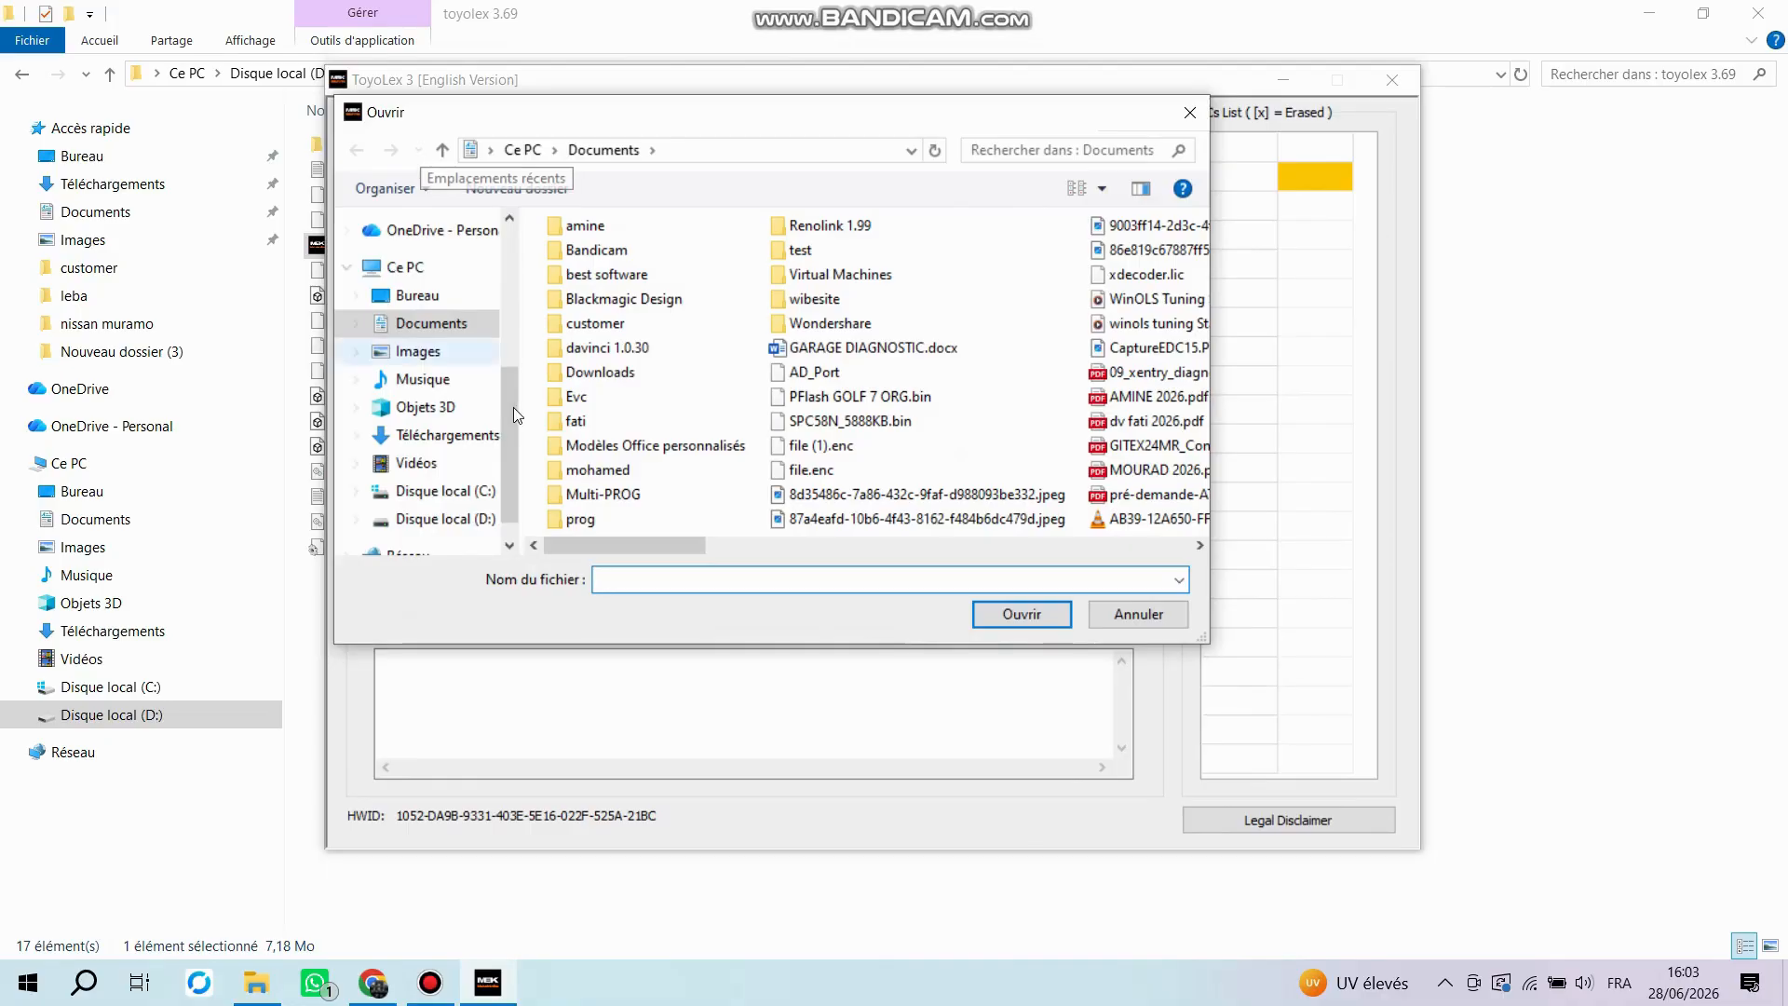
pyautogui.click(466, 527)
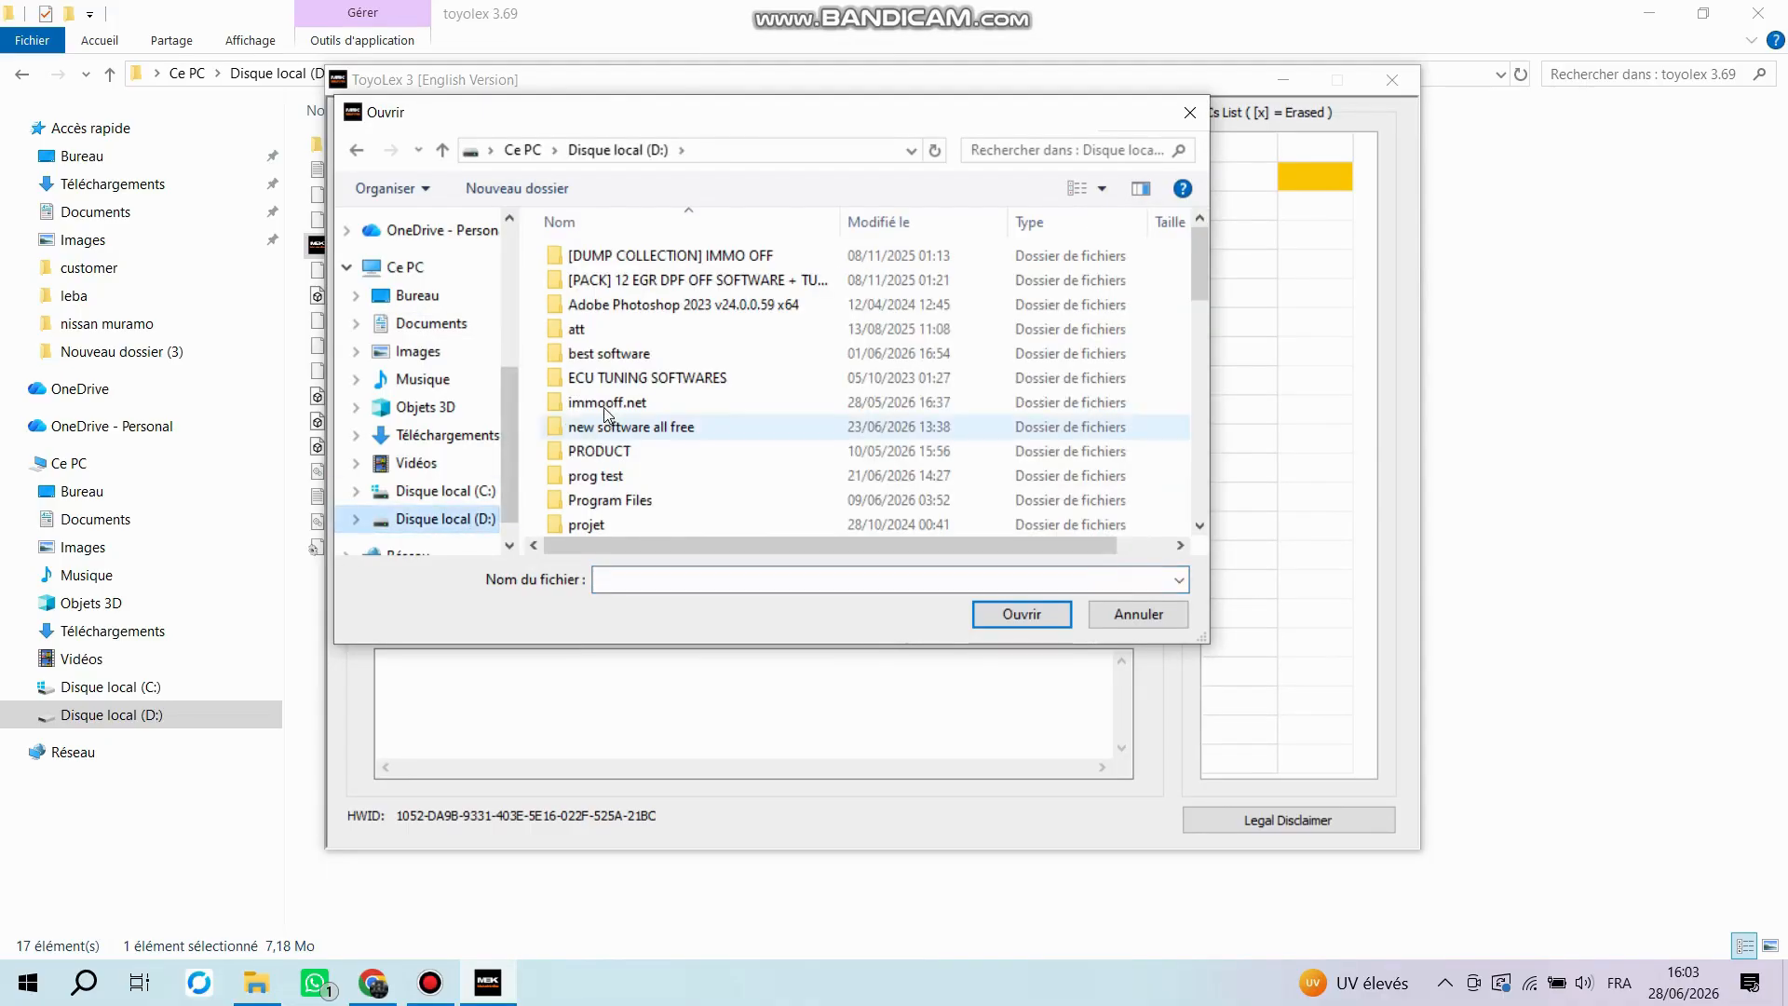
pyautogui.doubleClick(615, 476)
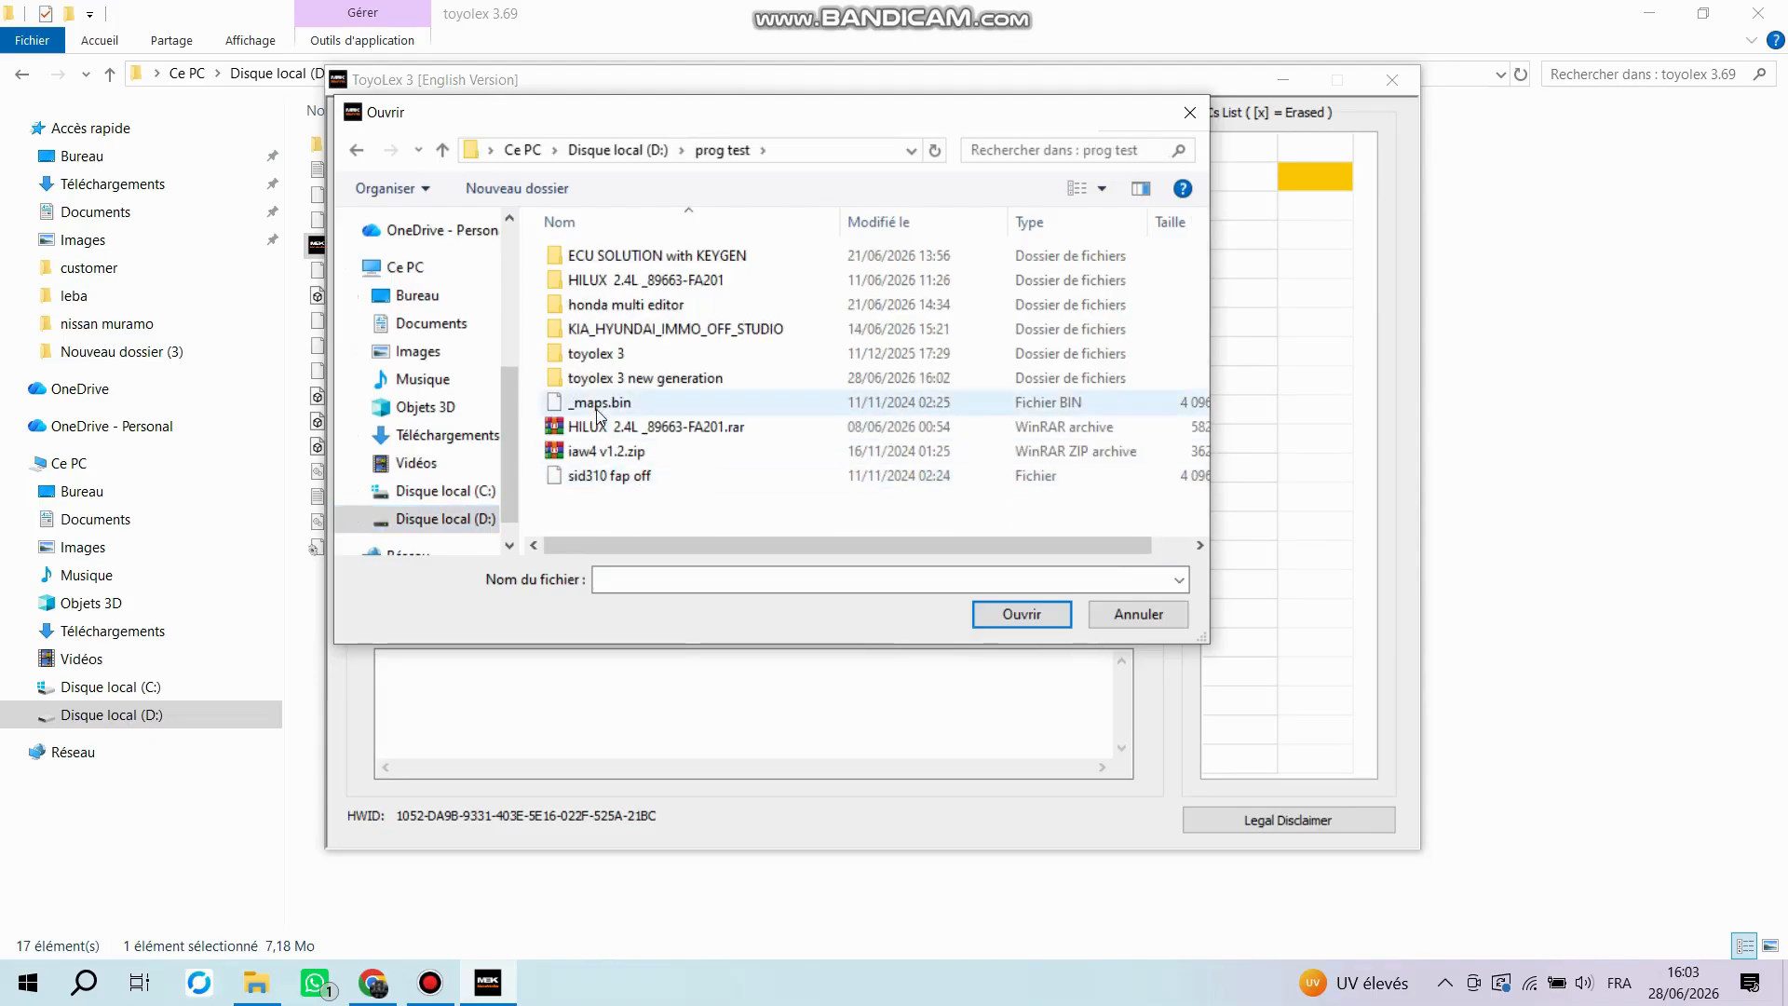
pyautogui.doubleClick(597, 354)
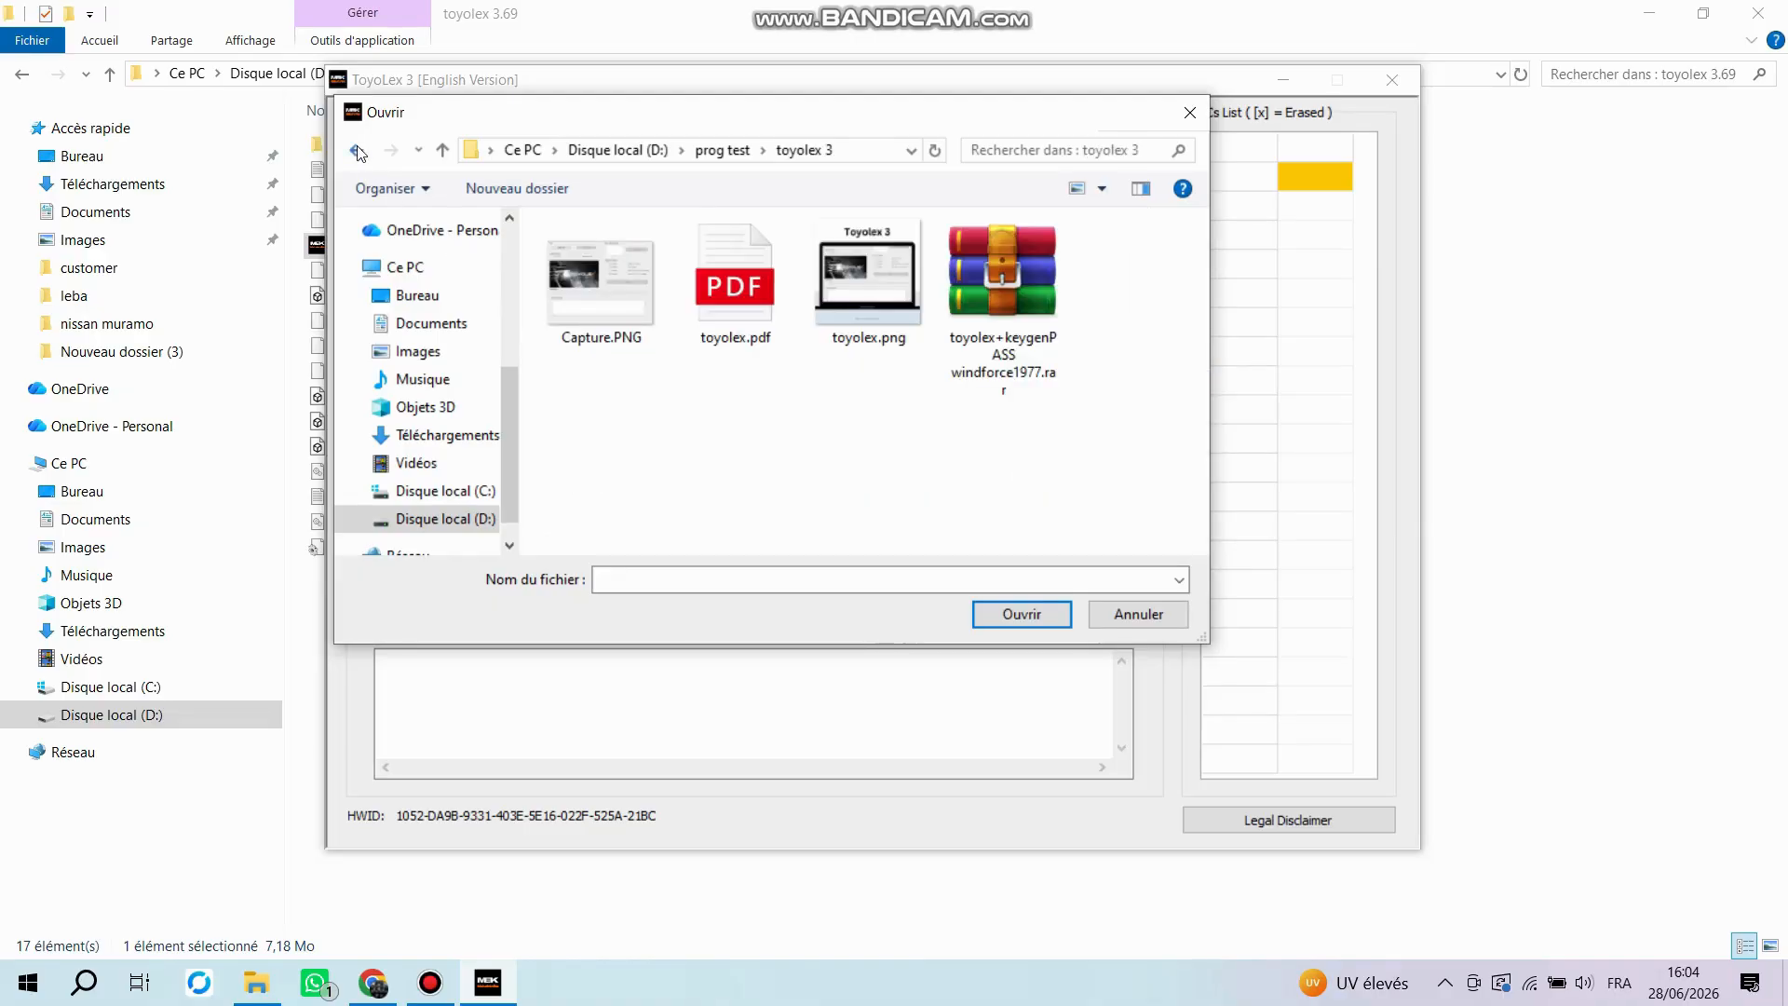
pyautogui.click(357, 151)
pyautogui.doubleClick(635, 381)
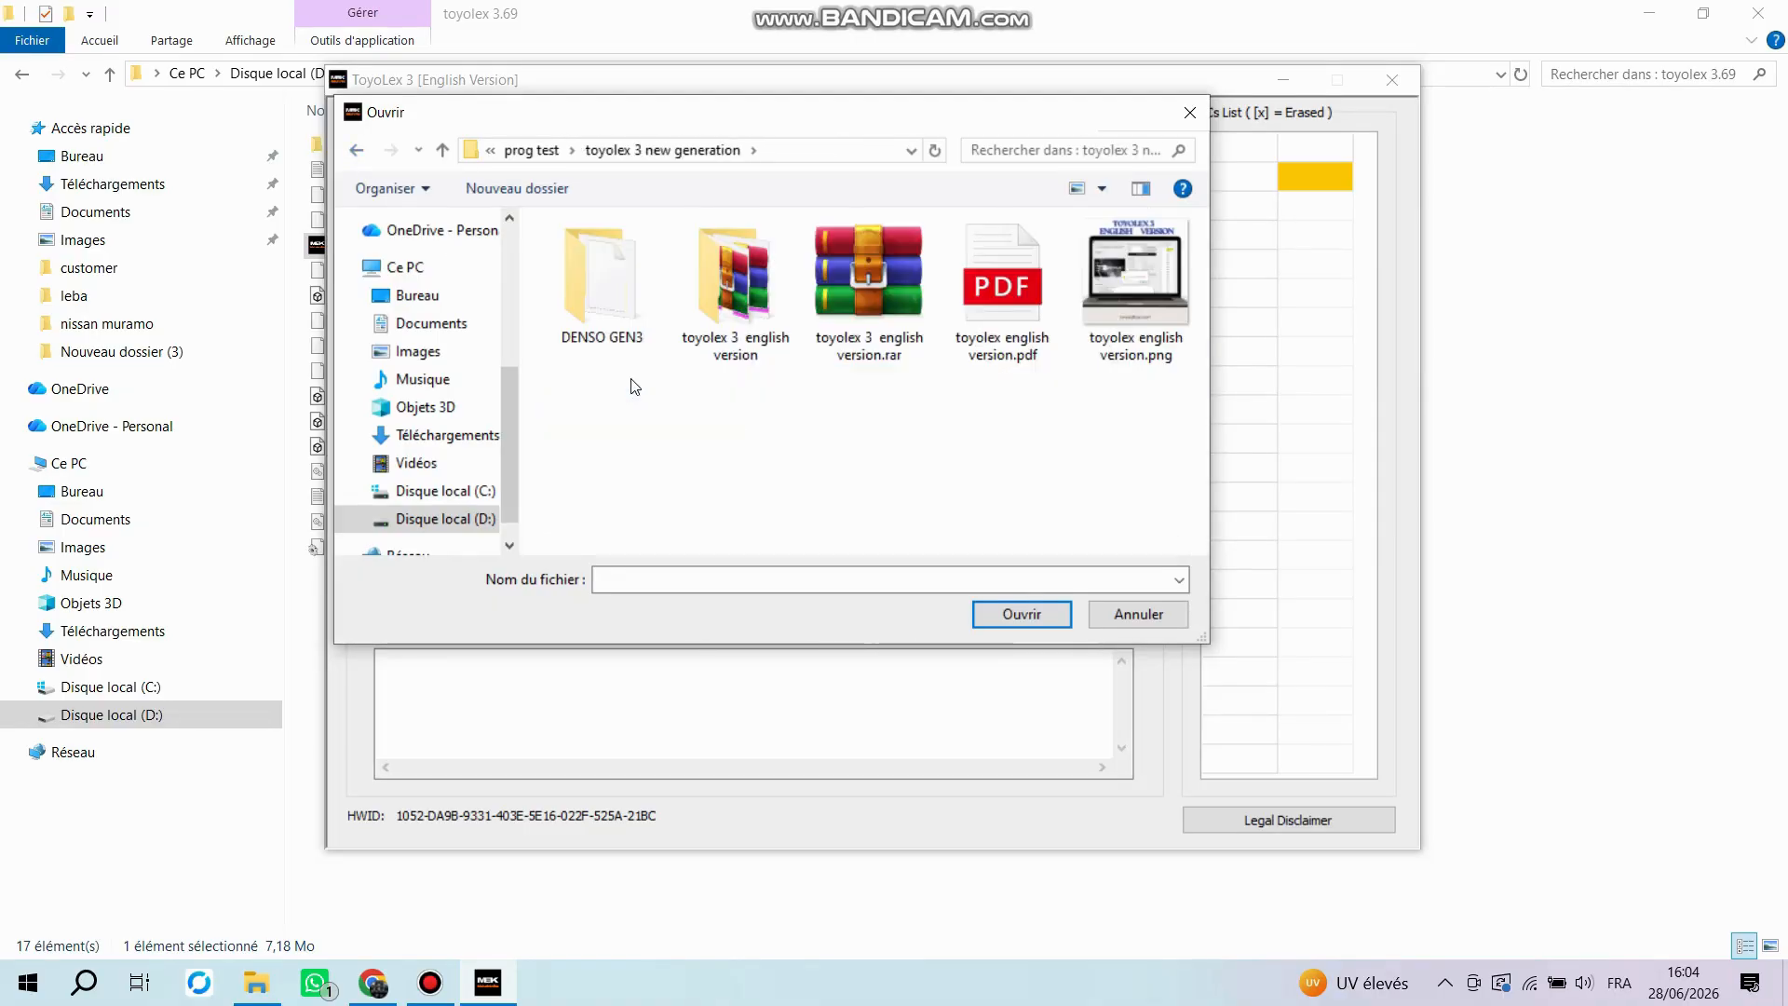
pyautogui.doubleClick(580, 279)
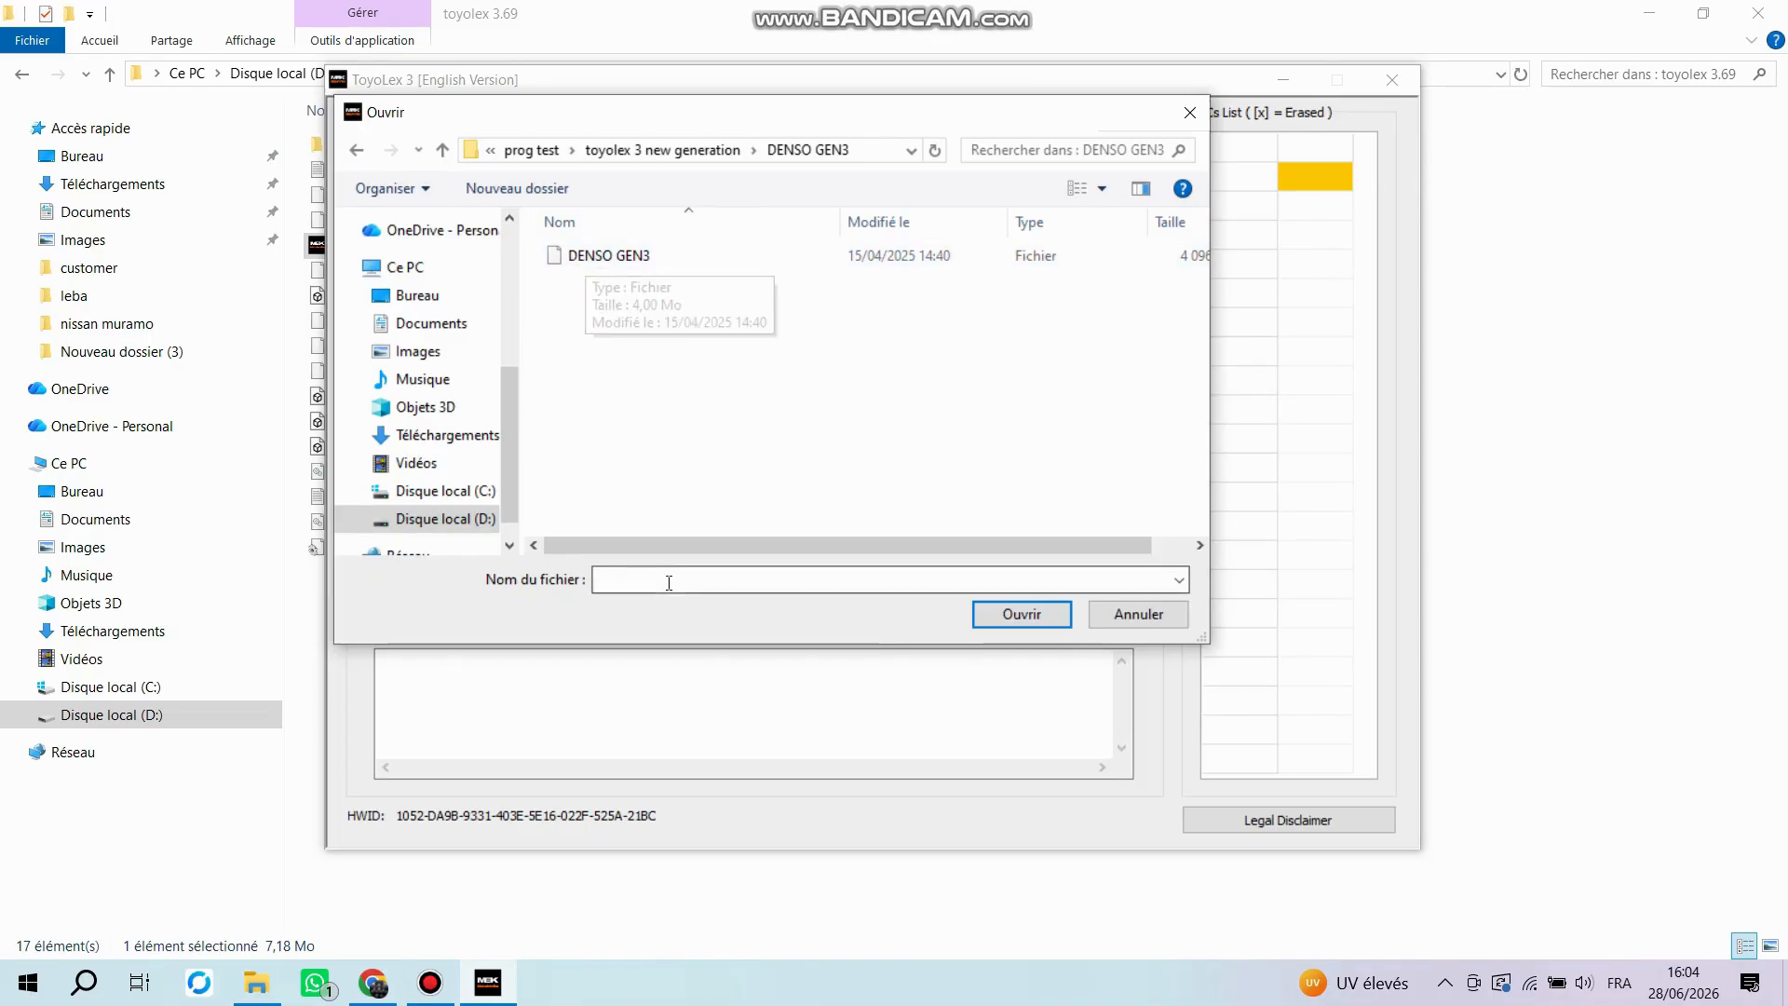
pyautogui.moveTo(667, 548); pyautogui.dragTo(808, 550)
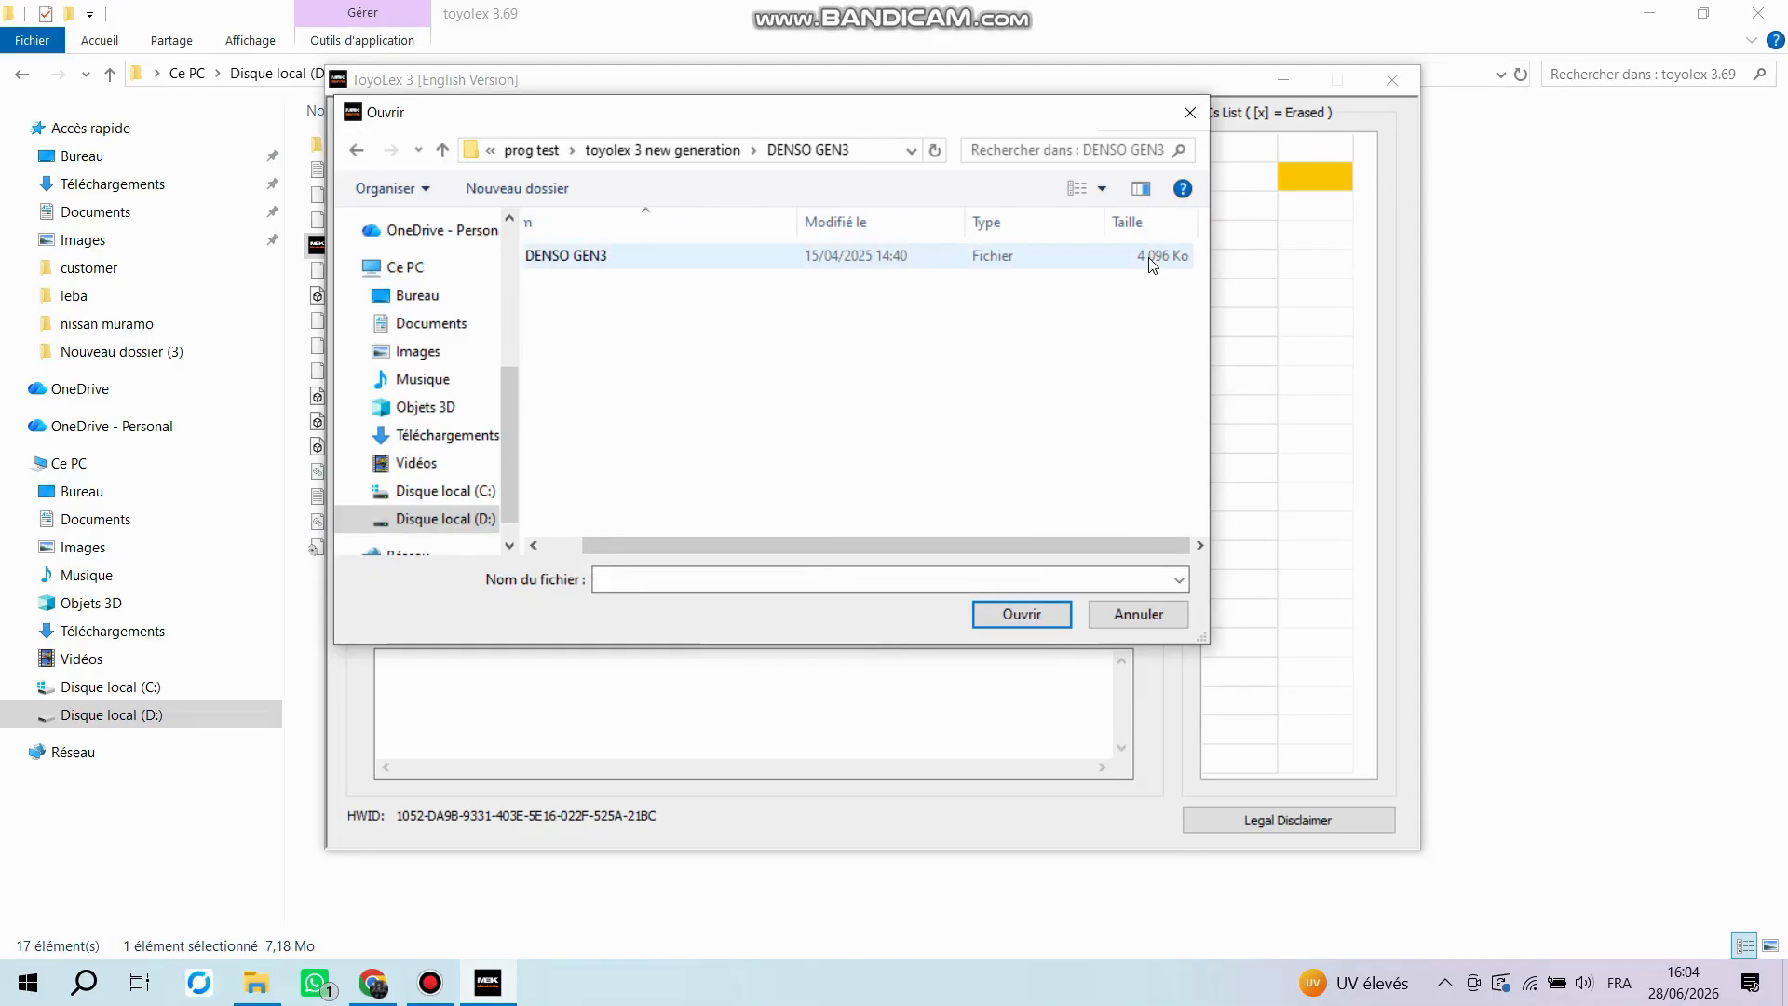
pyautogui.doubleClick(650, 258)
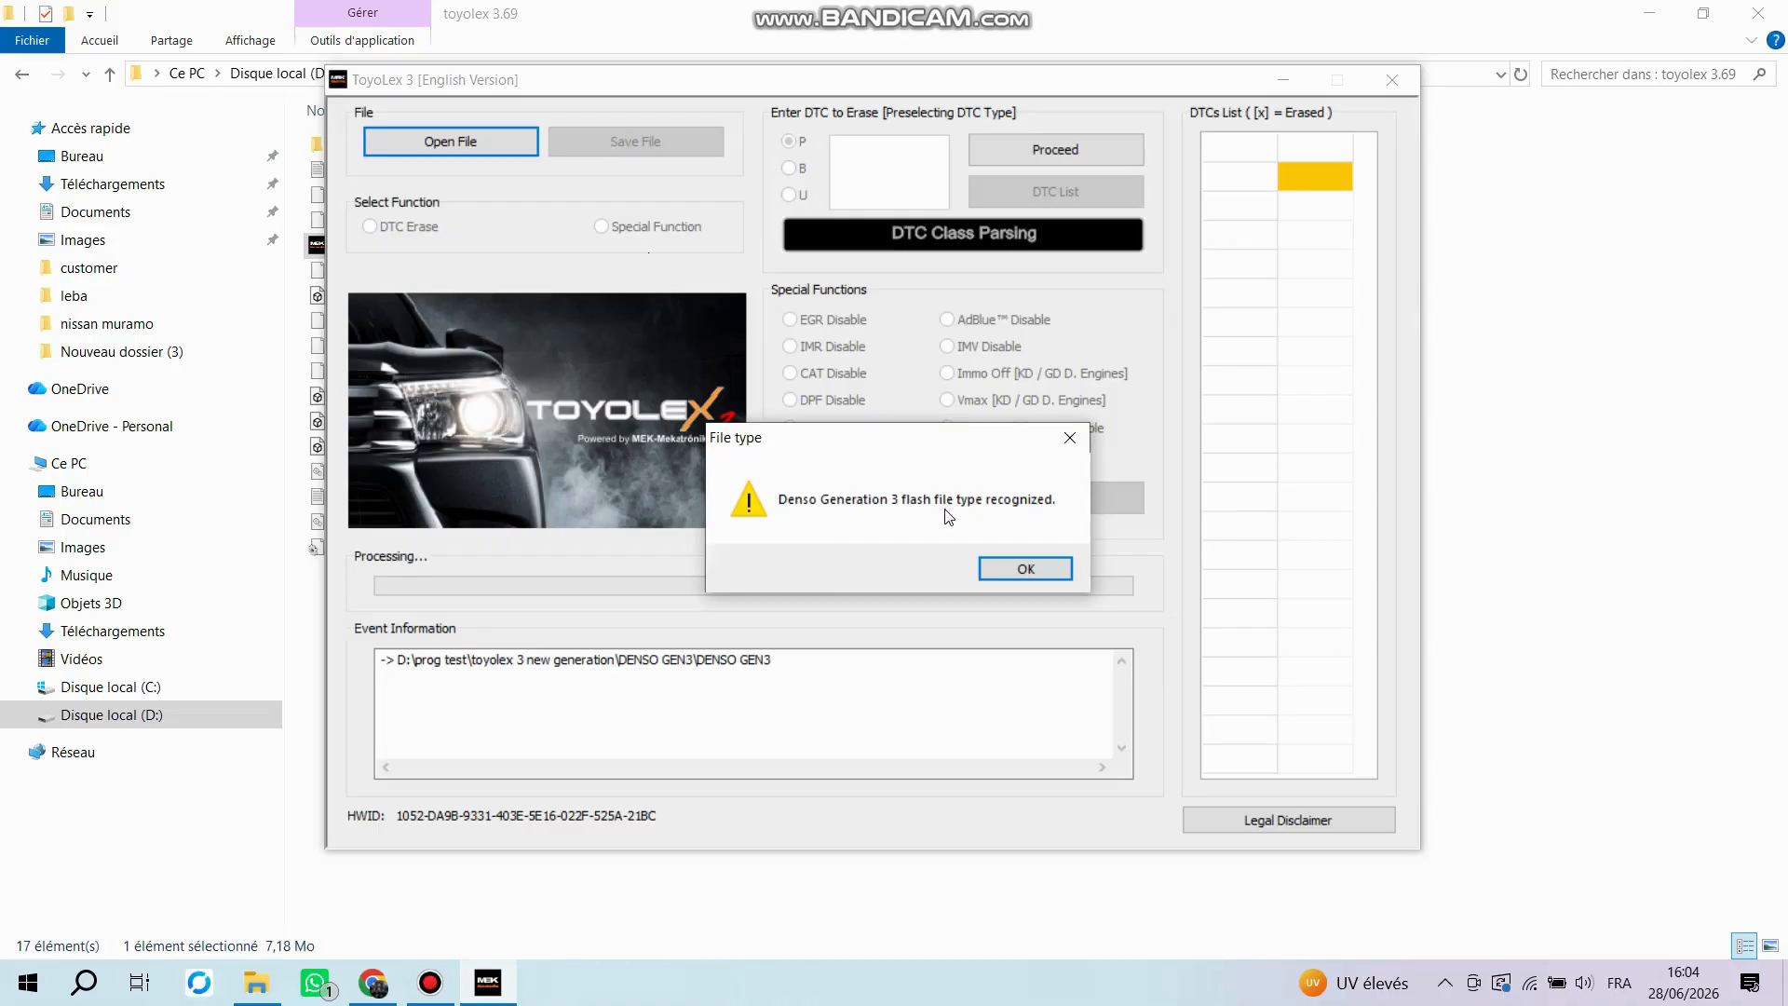
pyautogui.click(1015, 568)
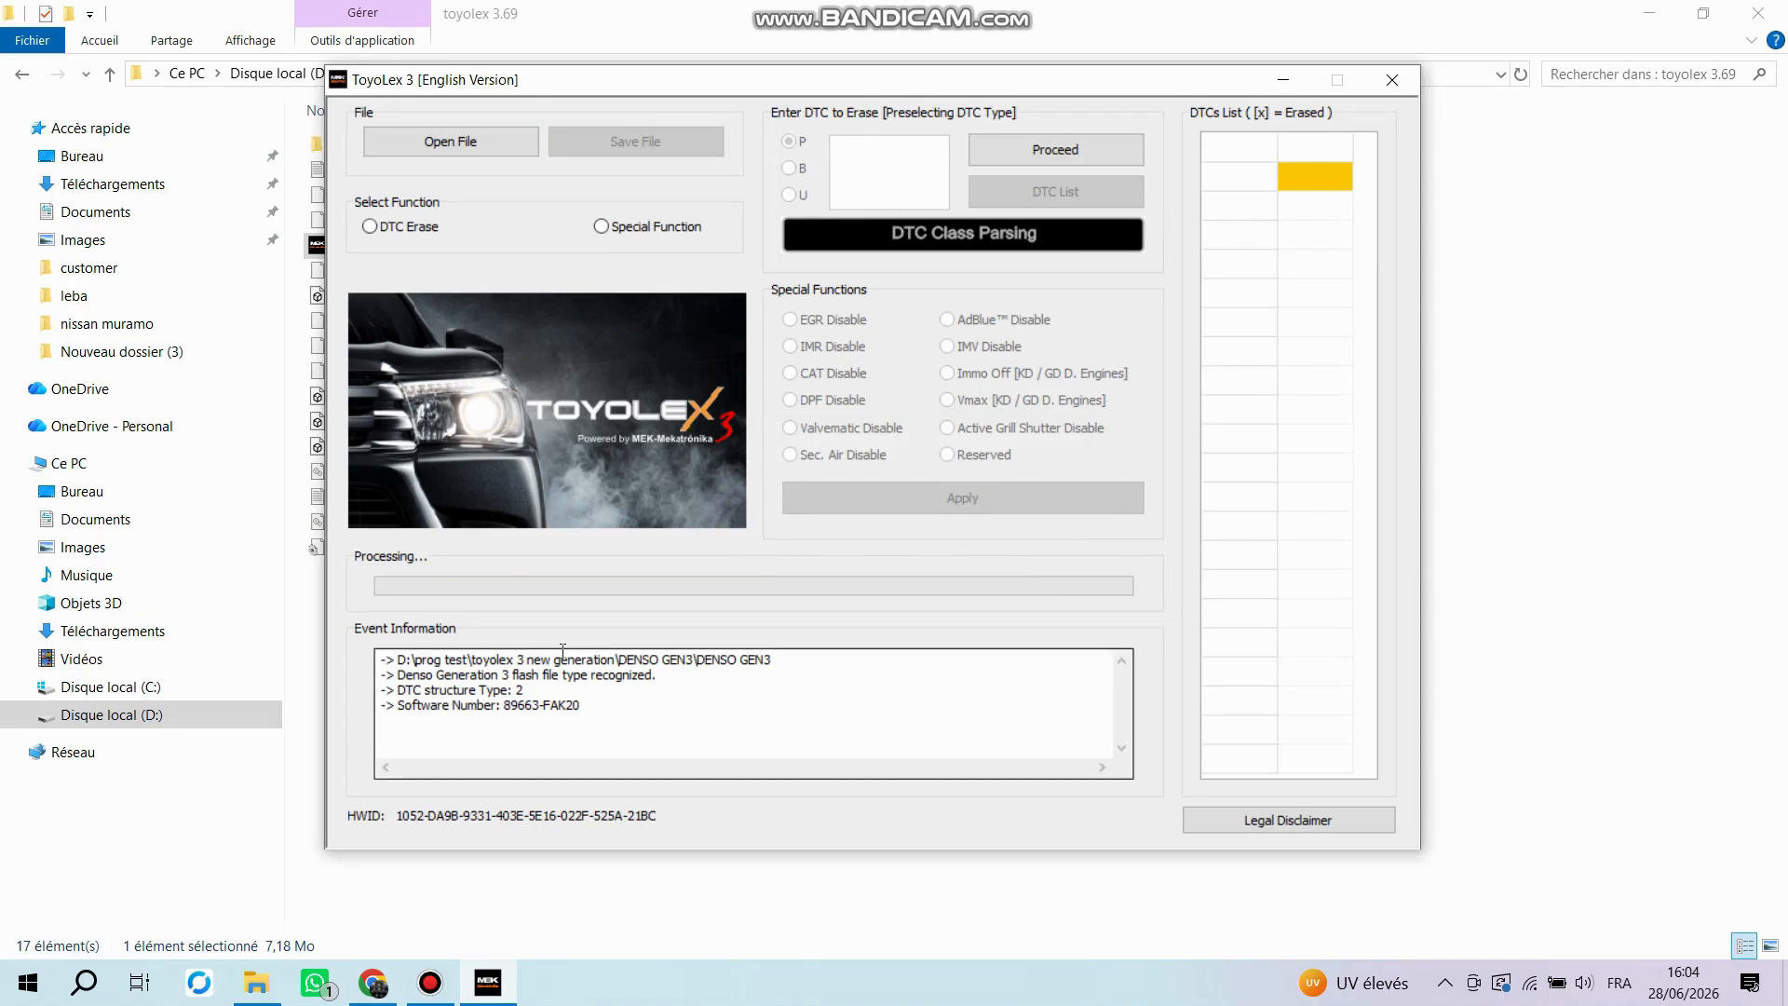
# Apply the EGR Disable special function to the loaded flash file
pyautogui.click(600, 230)
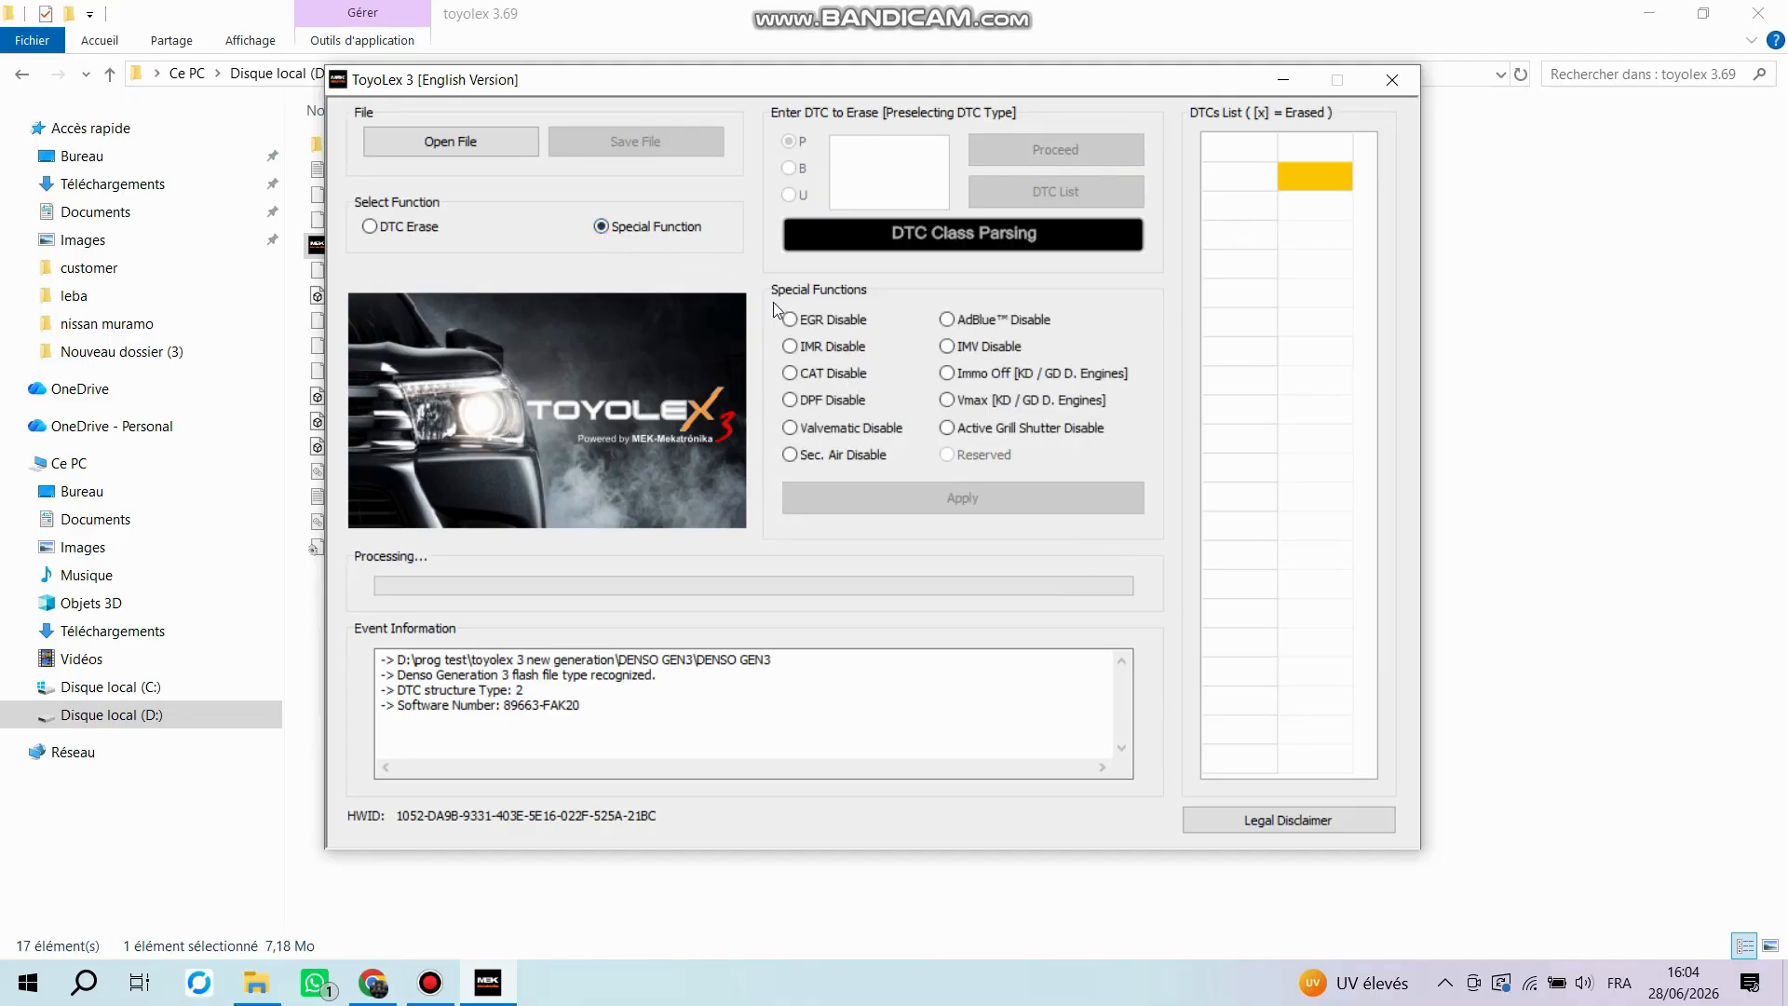
pyautogui.click(790, 321)
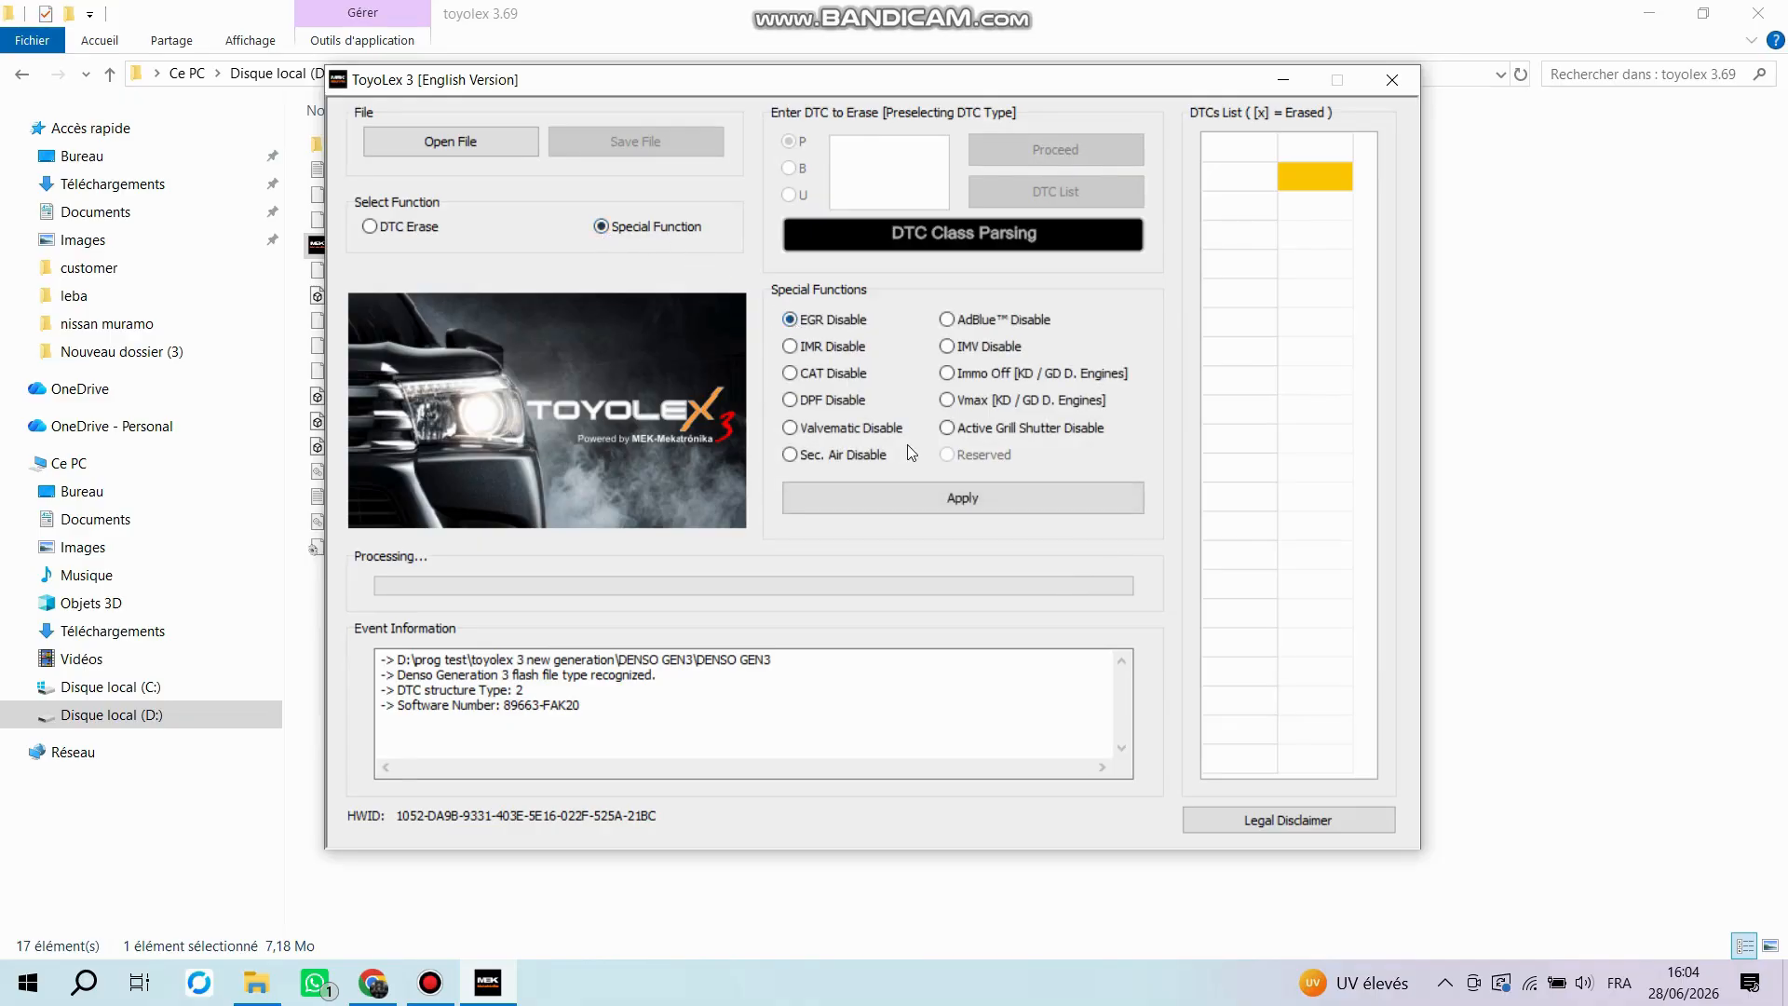
pyautogui.click(943, 507)
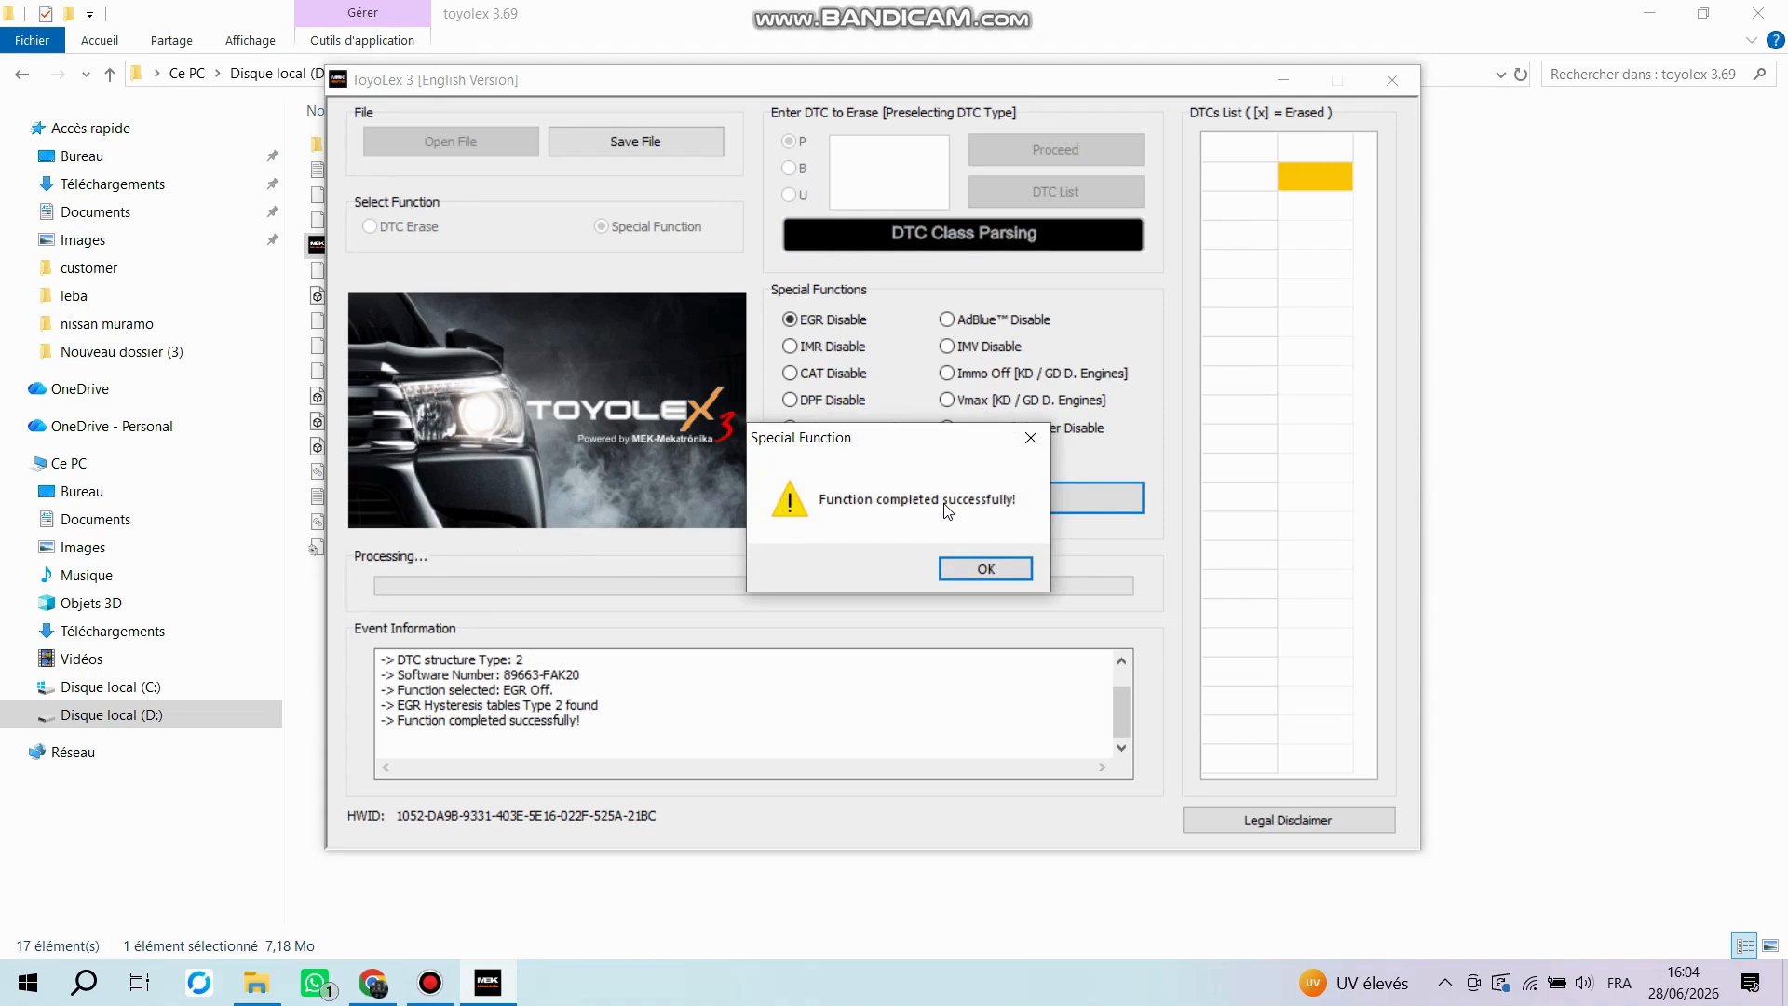
pyautogui.click(961, 573)
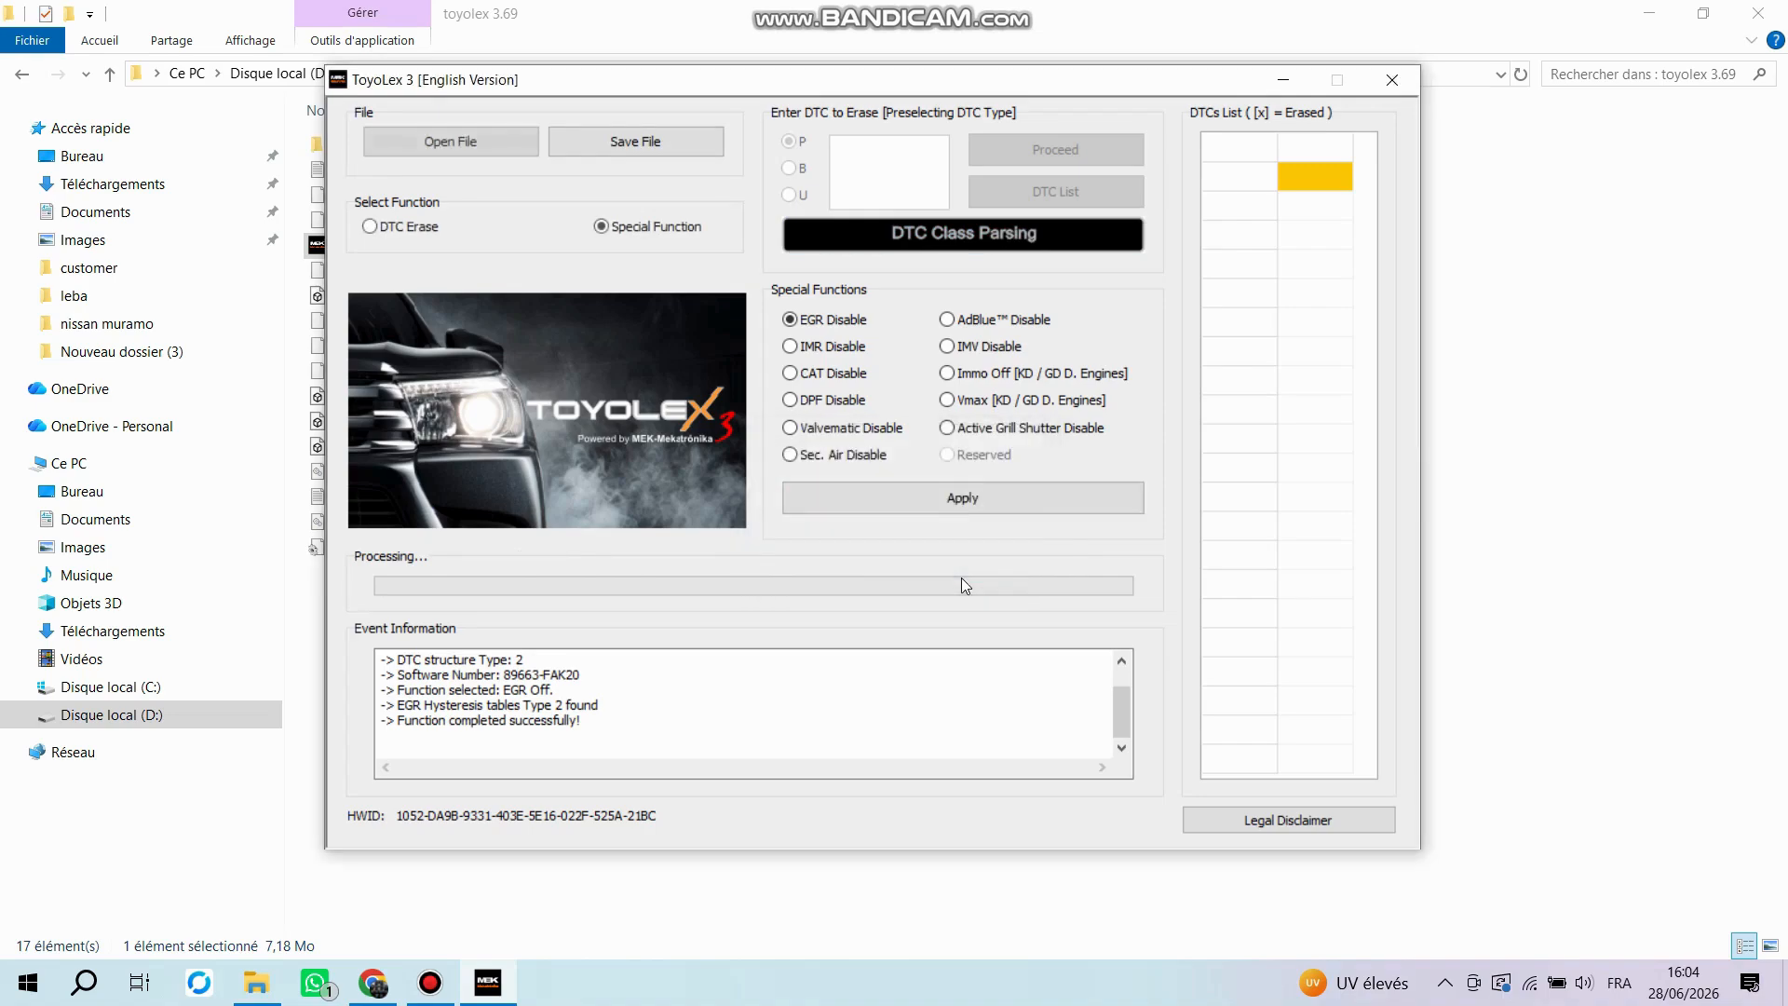
# Apply the Vmax special function with a desired maximum vehicle speed of 220 km/h
pyautogui.click(955, 402)
pyautogui.click(939, 491)
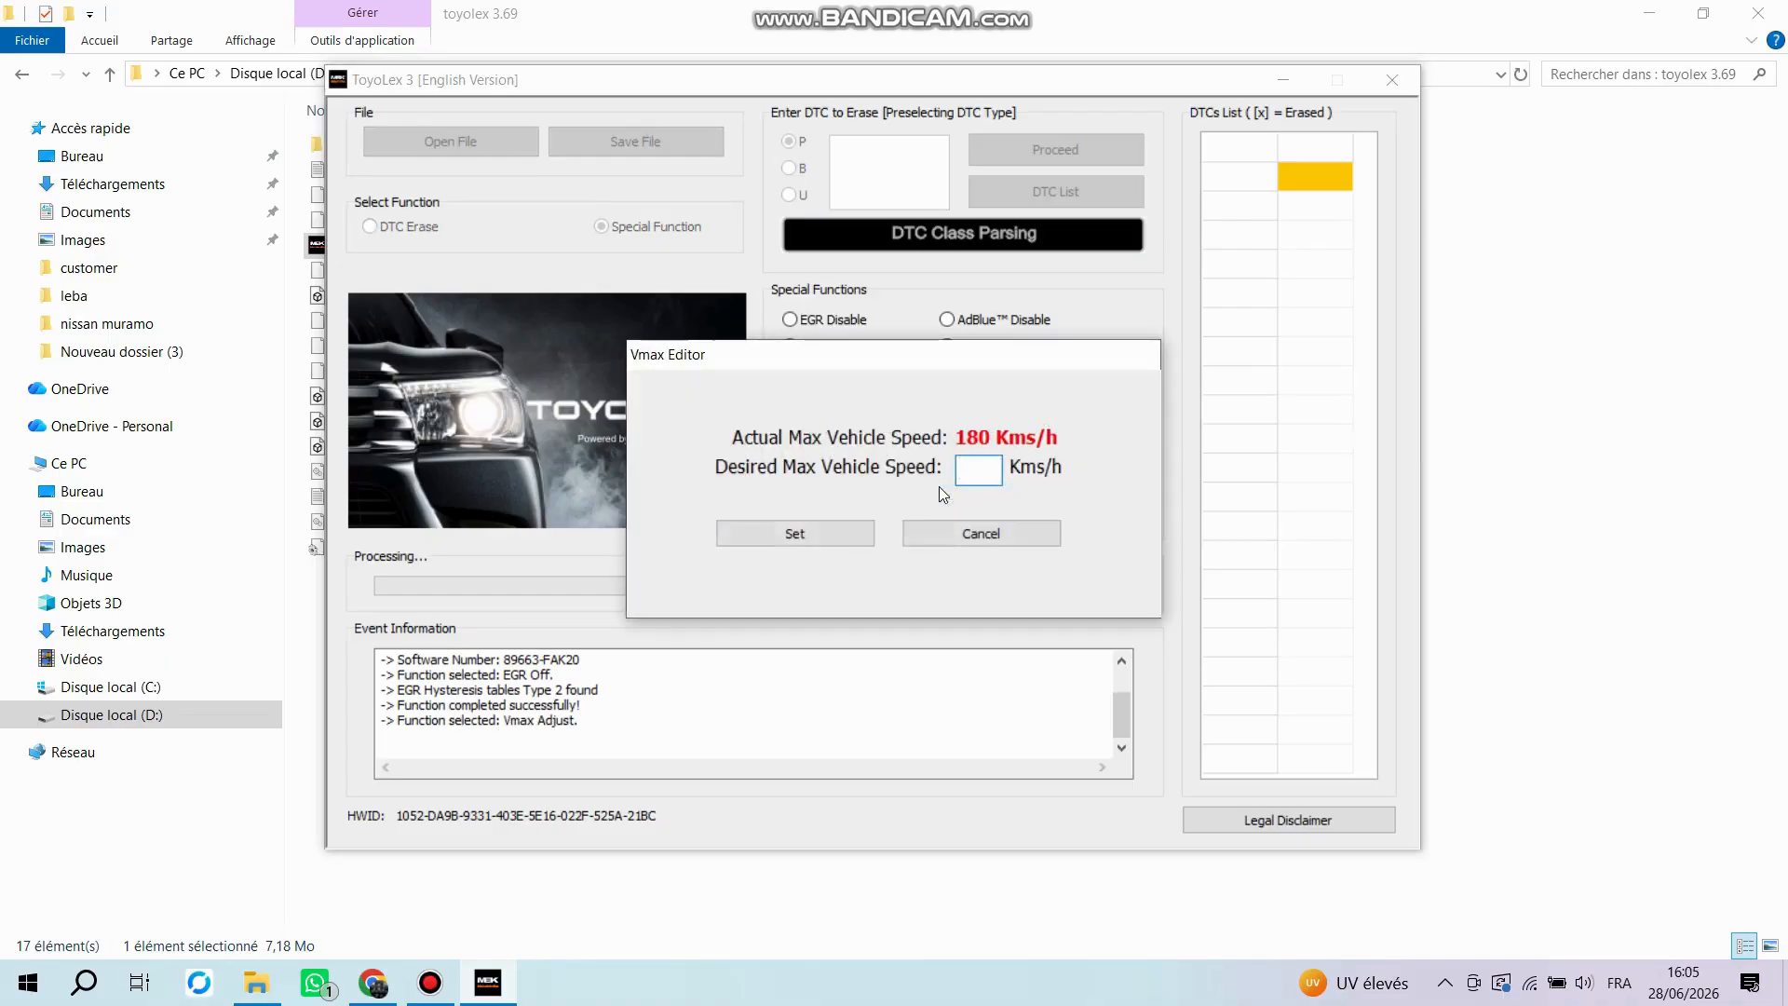
pyautogui.write('220')
pyautogui.click(850, 530)
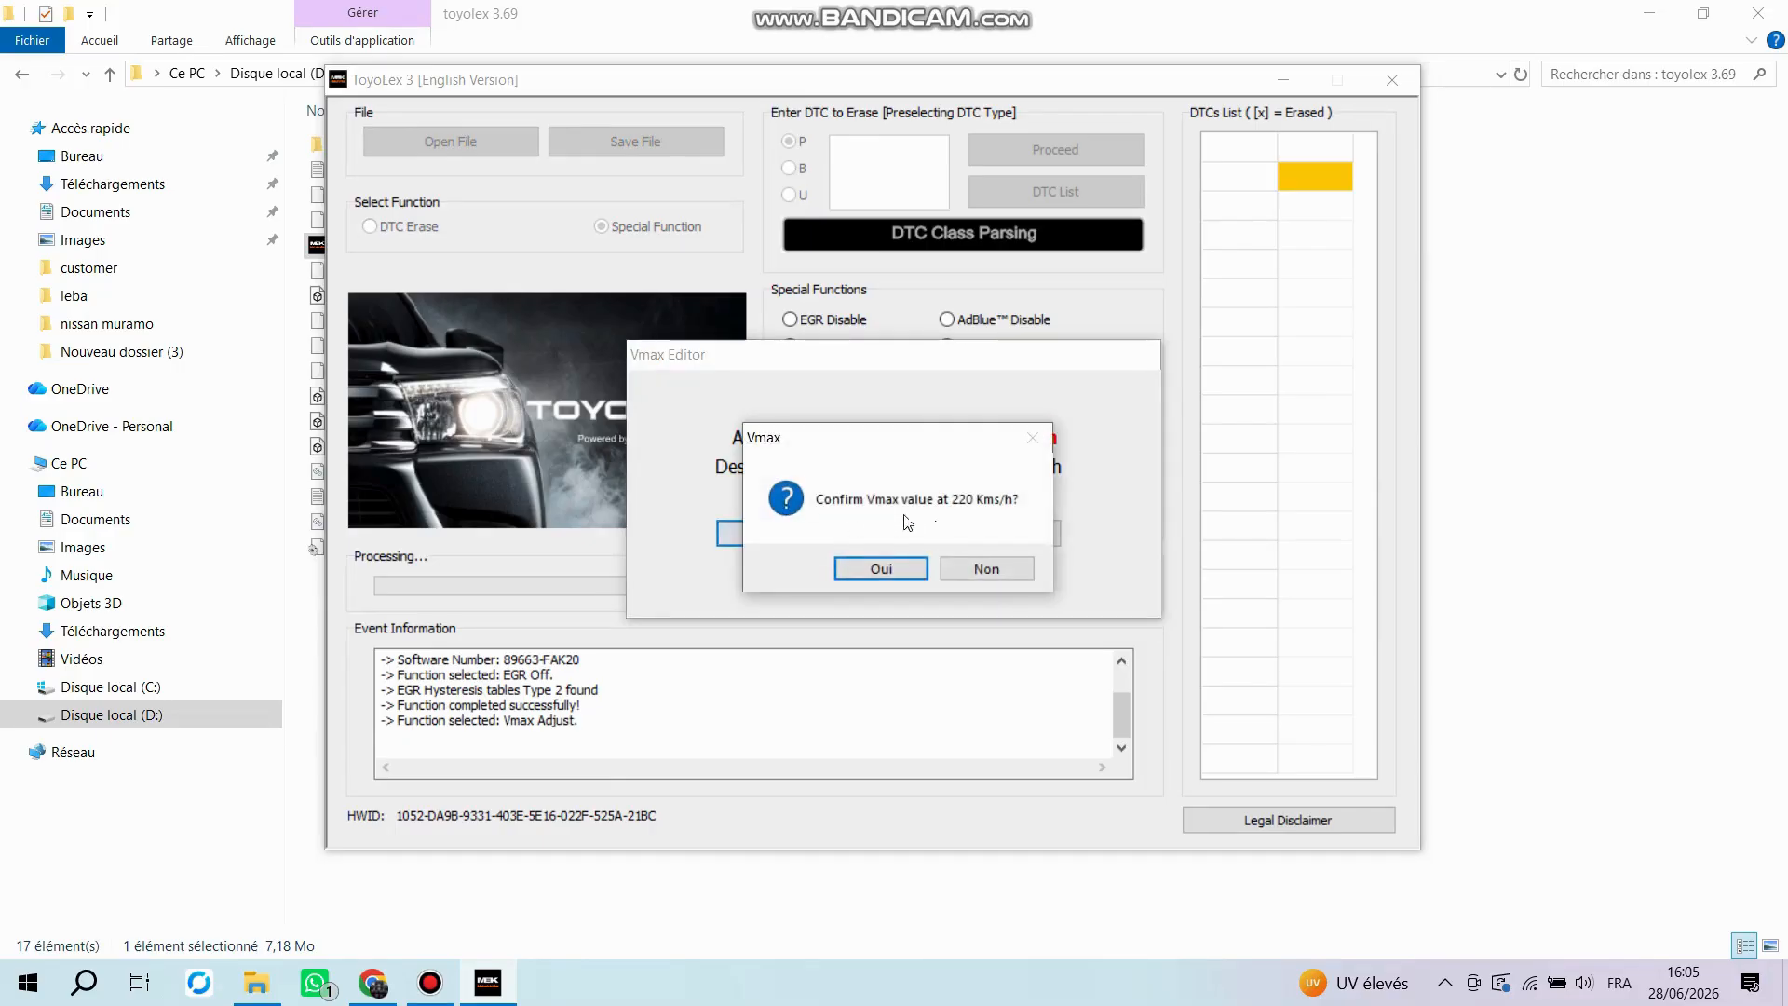
pyautogui.click(859, 566)
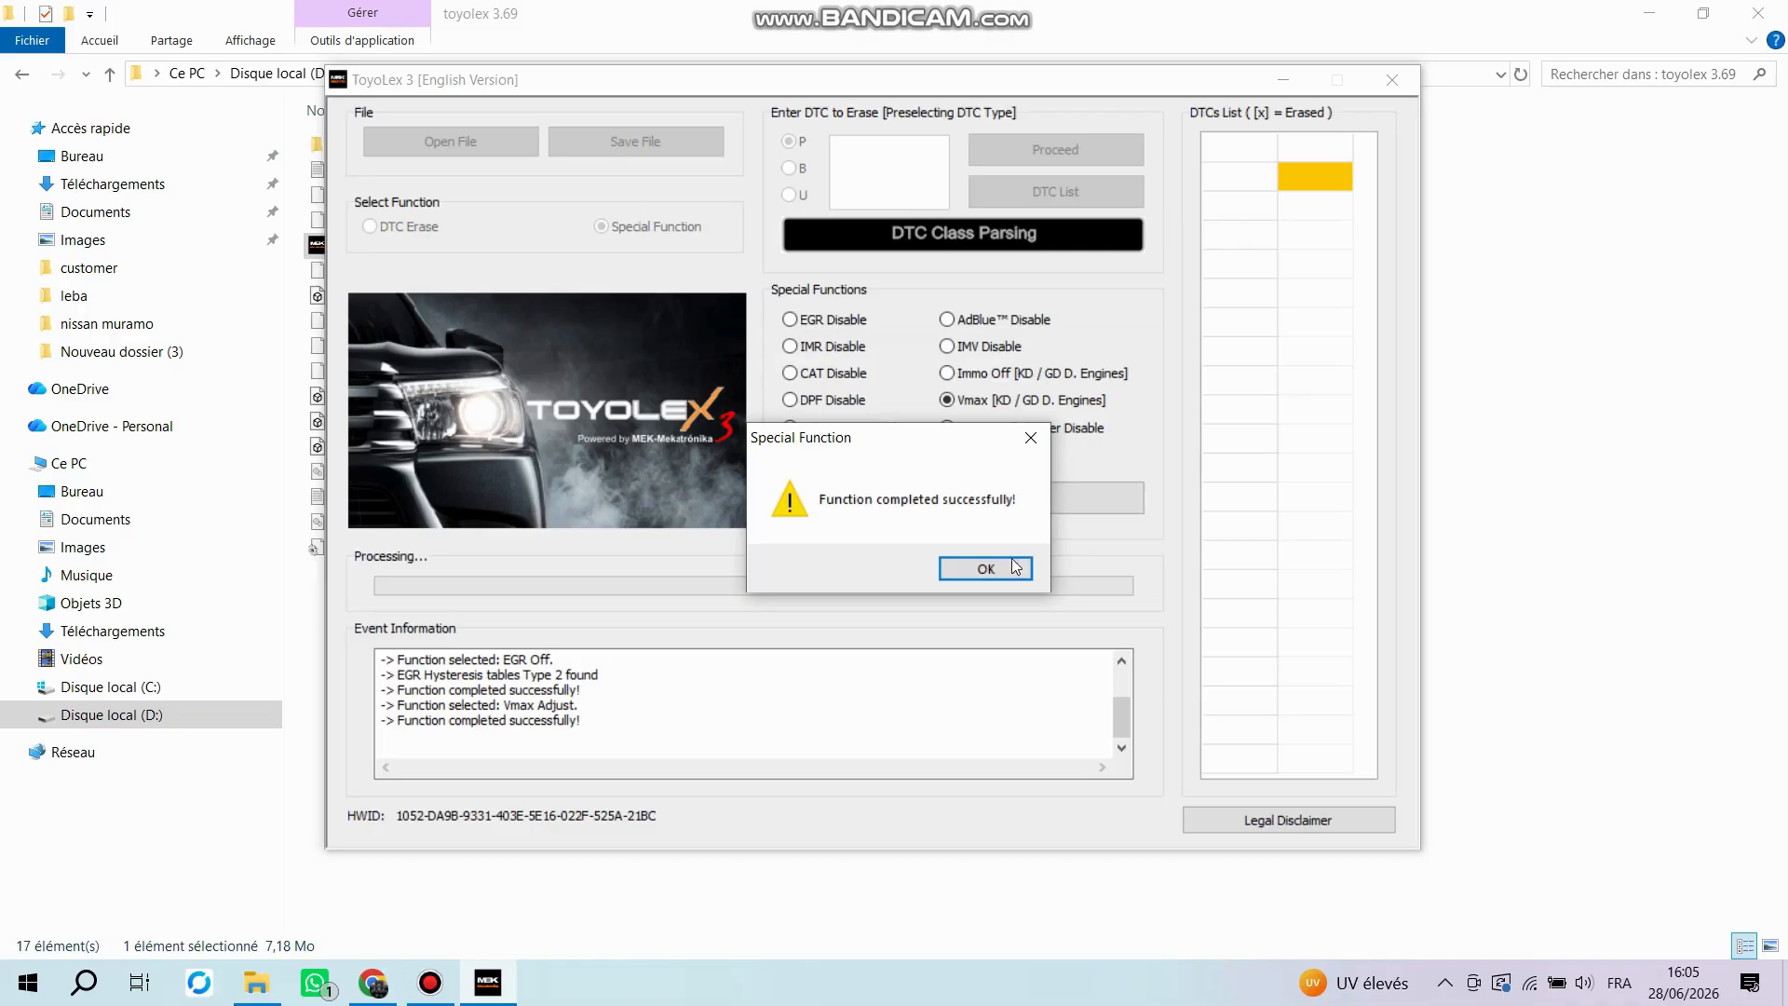
pyautogui.click(986, 567)
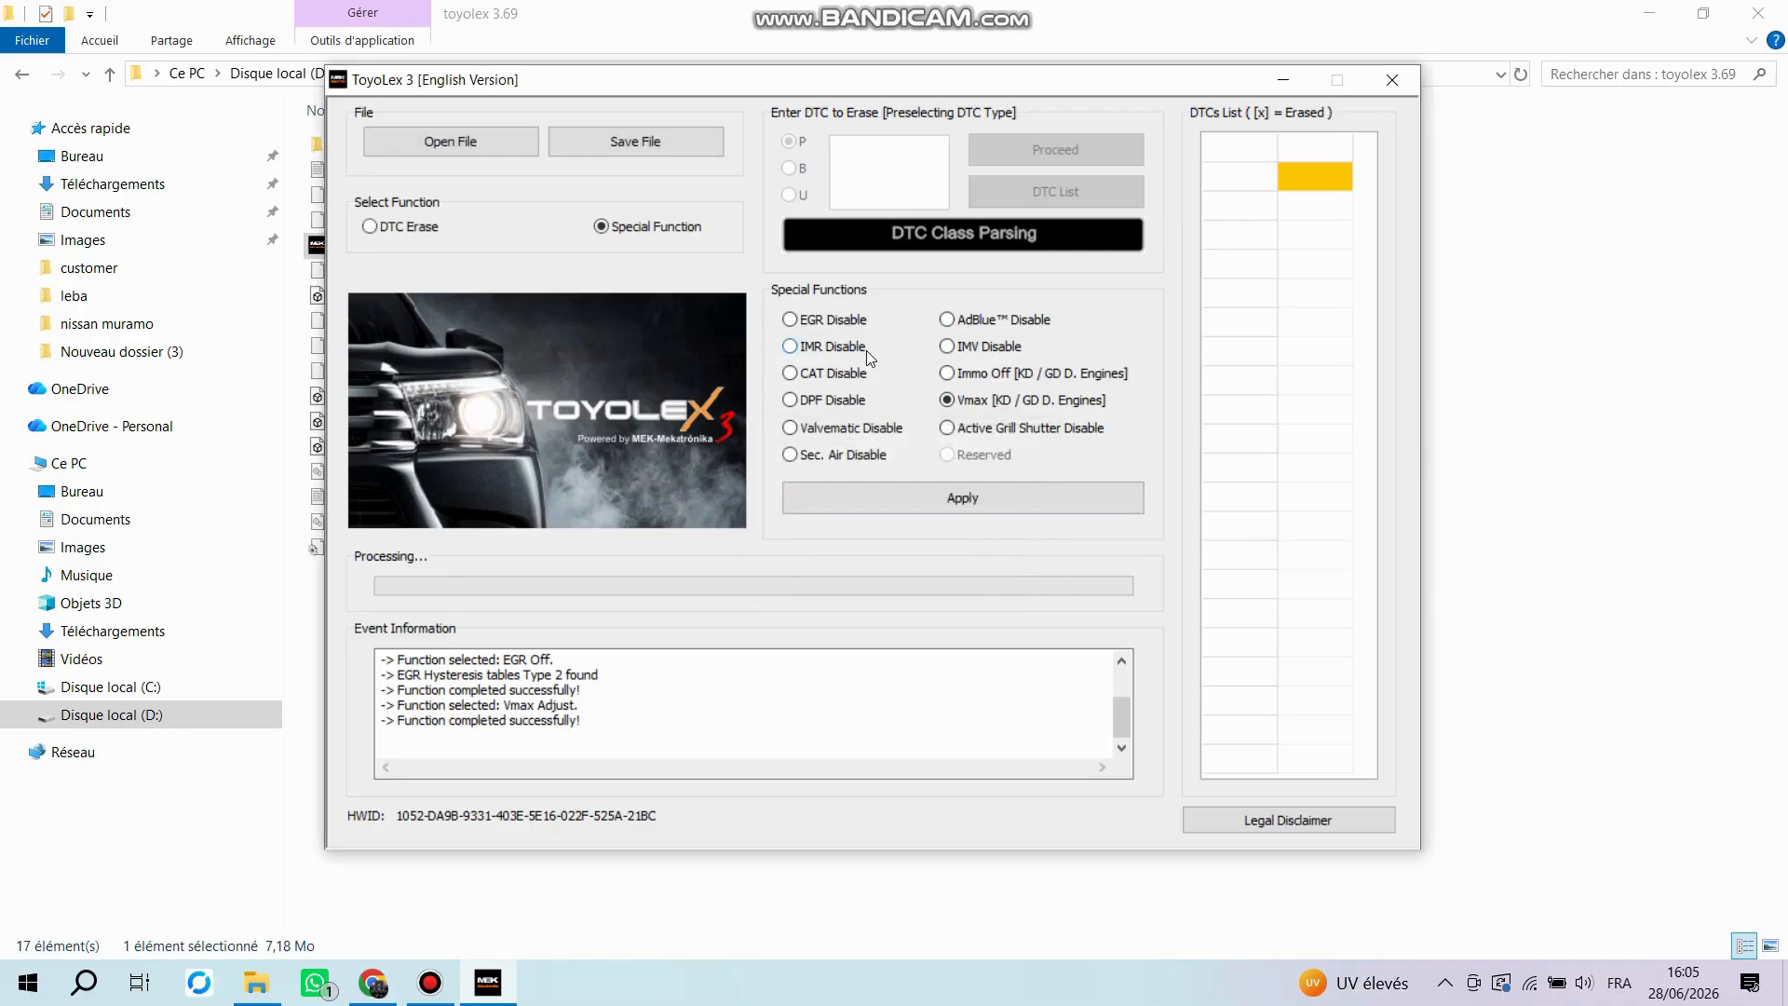
# Apply the AdBlue Disable special function to the flash file and acknowledge its notices
pyautogui.click(956, 324)
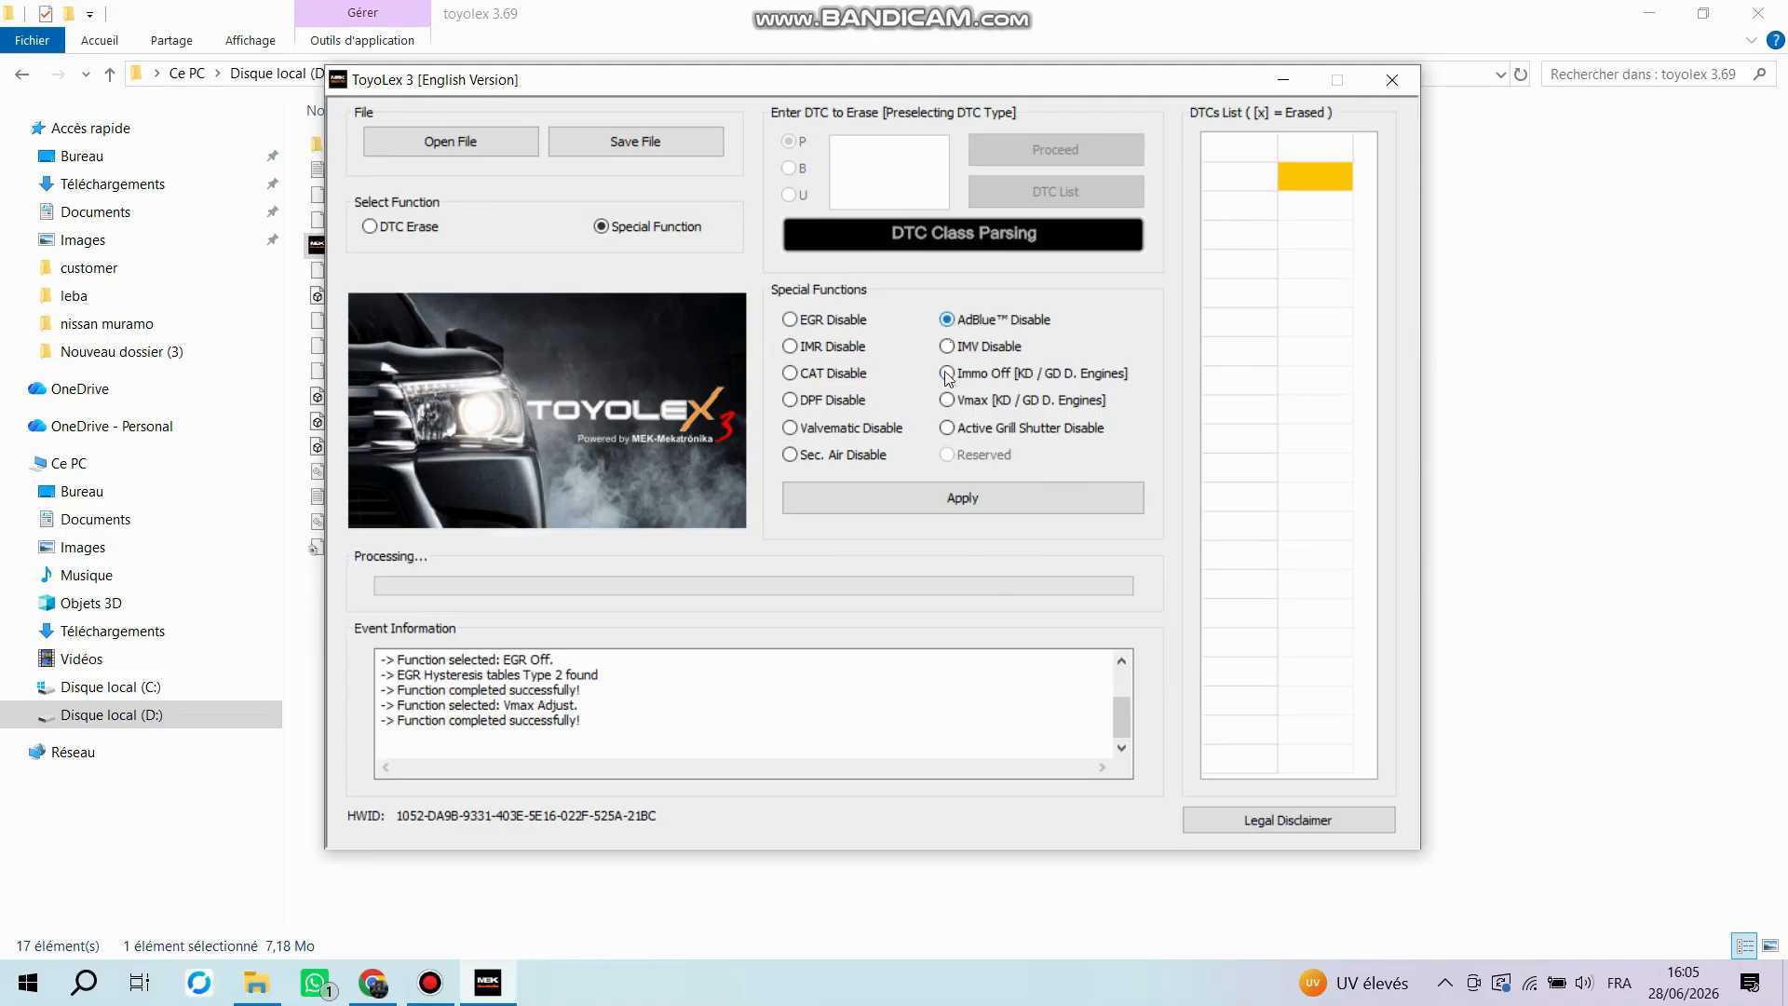
pyautogui.click(930, 497)
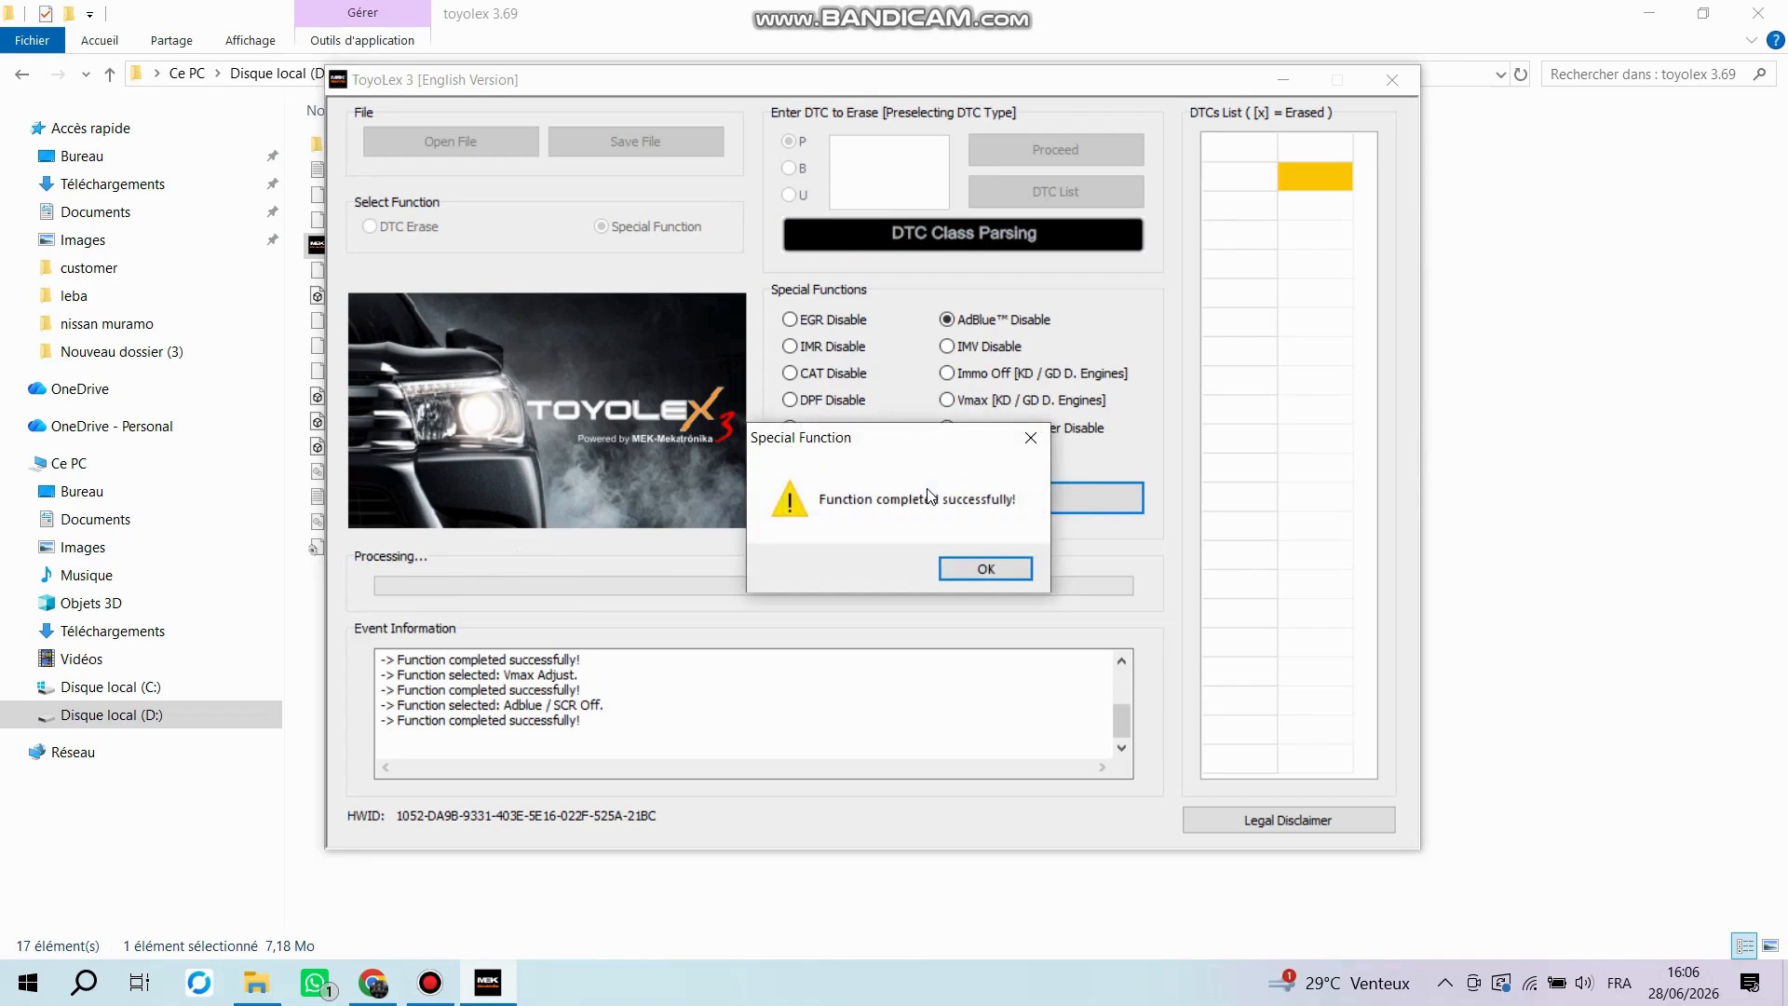
pyautogui.click(1001, 573)
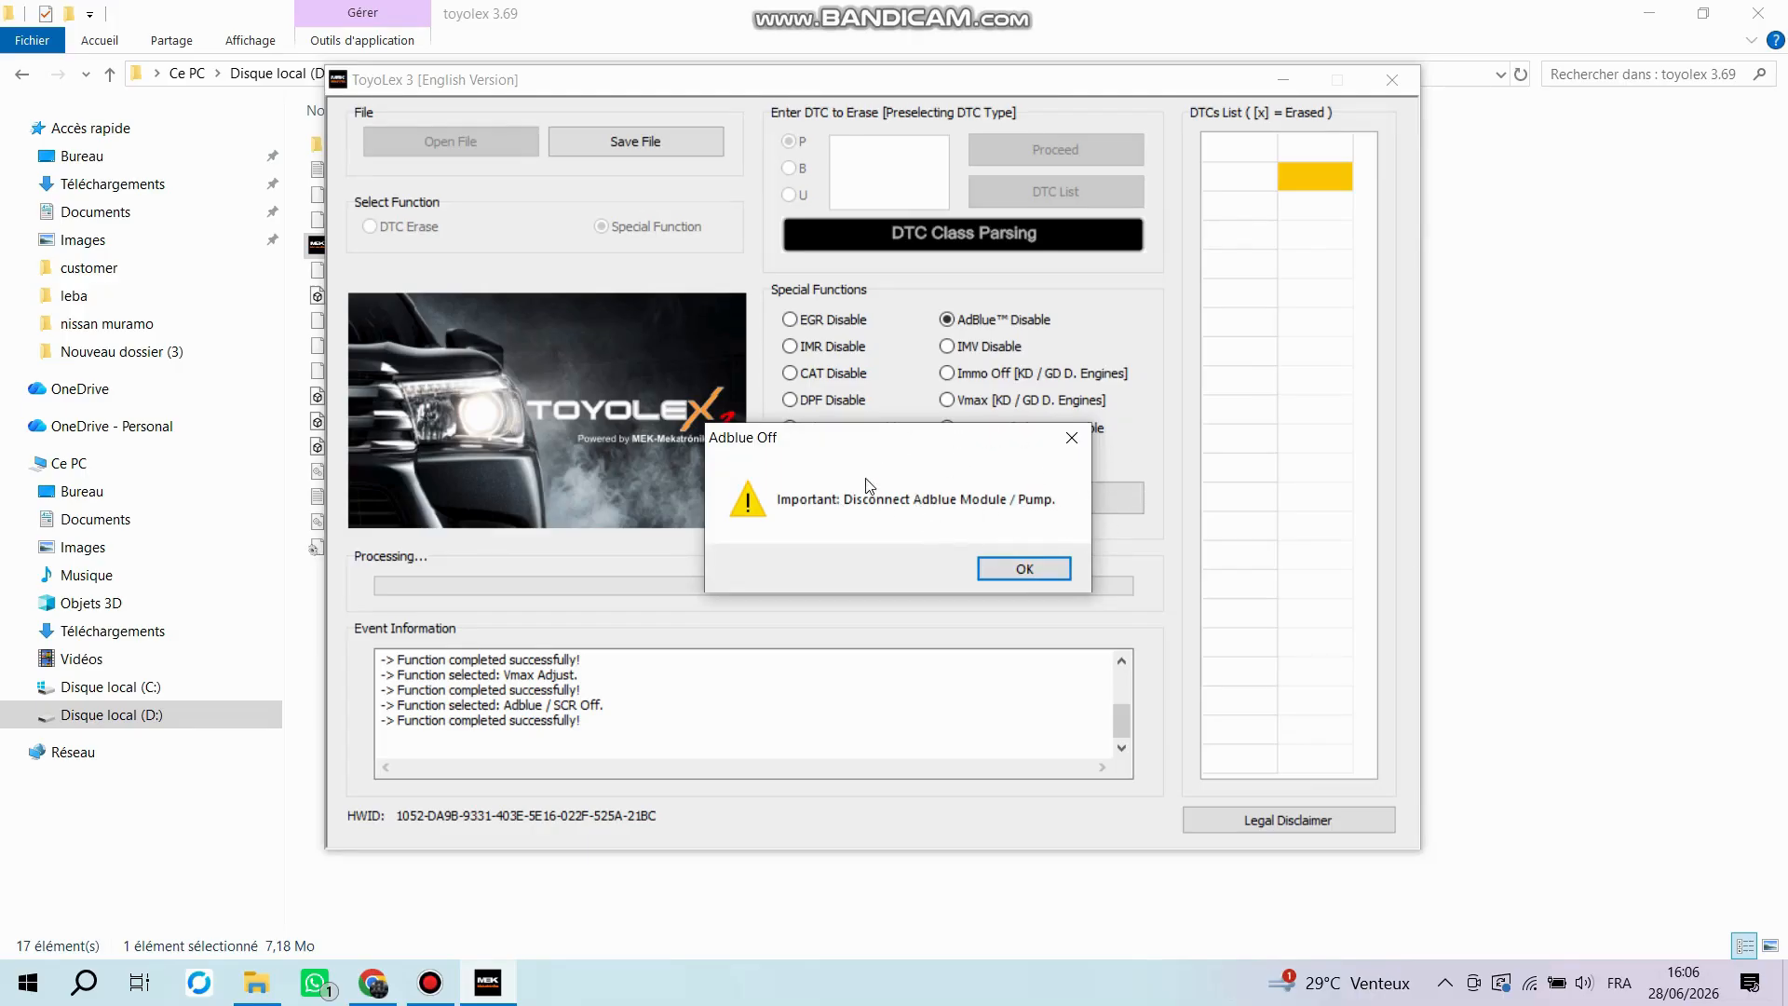
pyautogui.click(1026, 566)
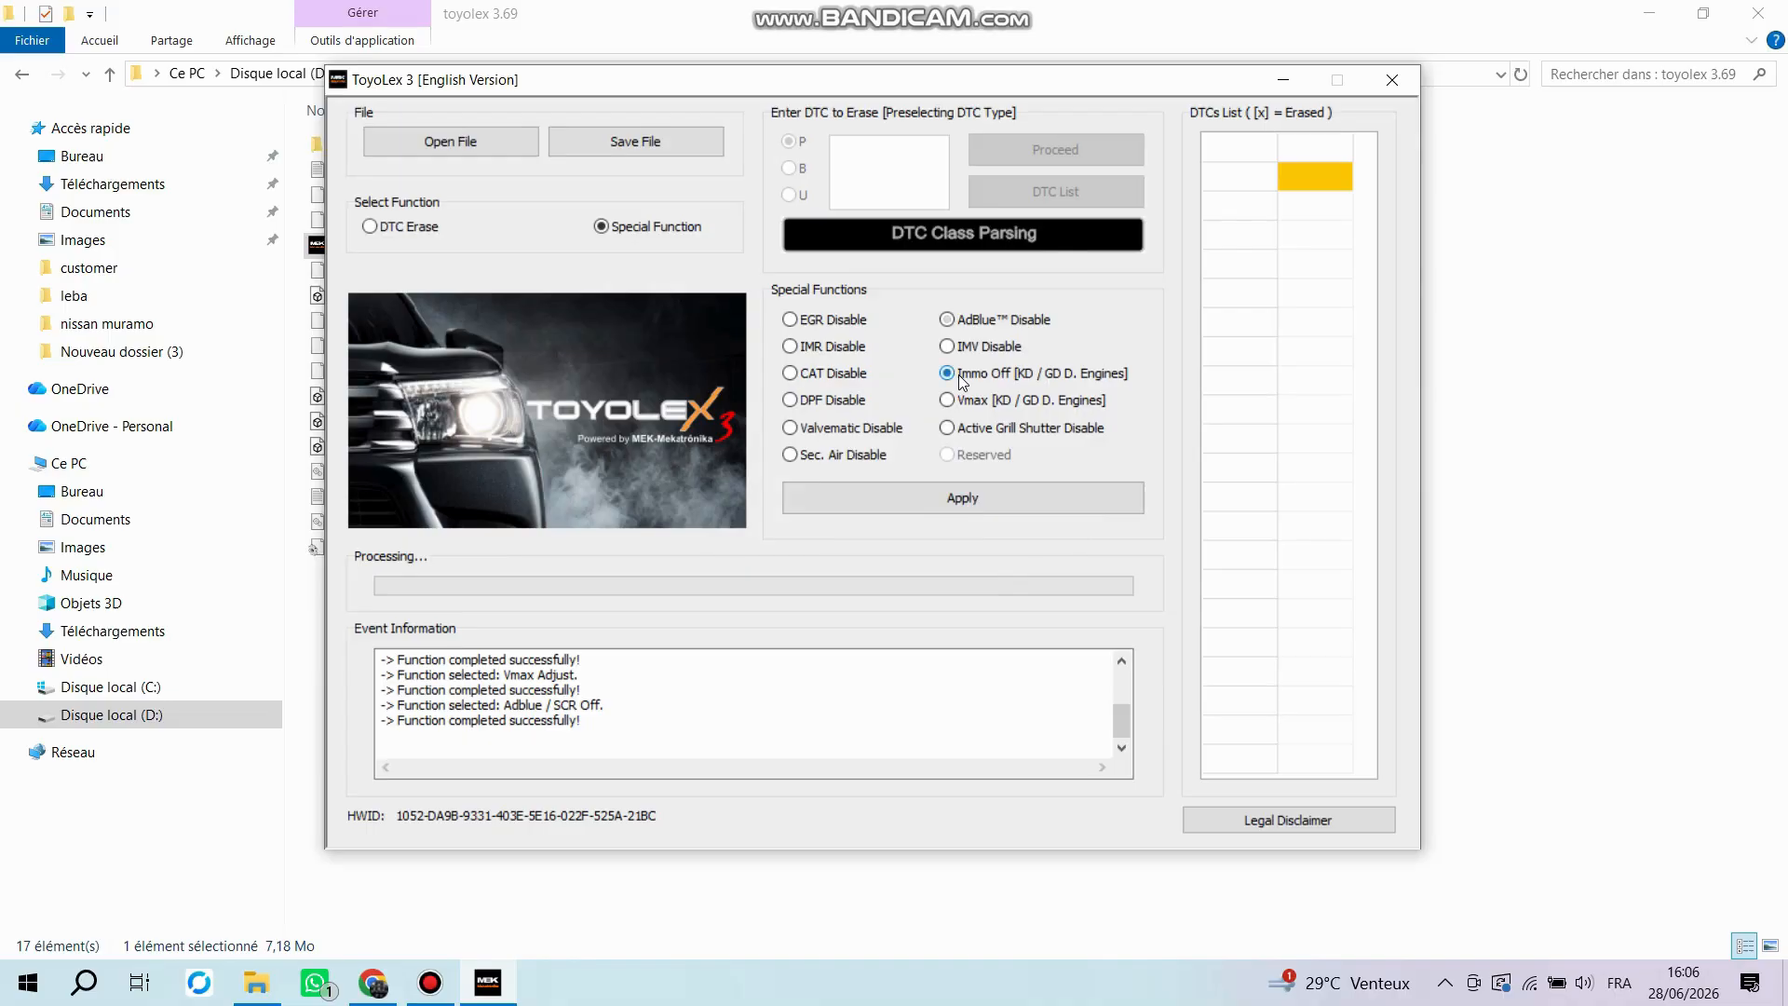
# Try to apply the Immo Off [KD / GD D. Engines] special function to the flash file
pyautogui.click(907, 507)
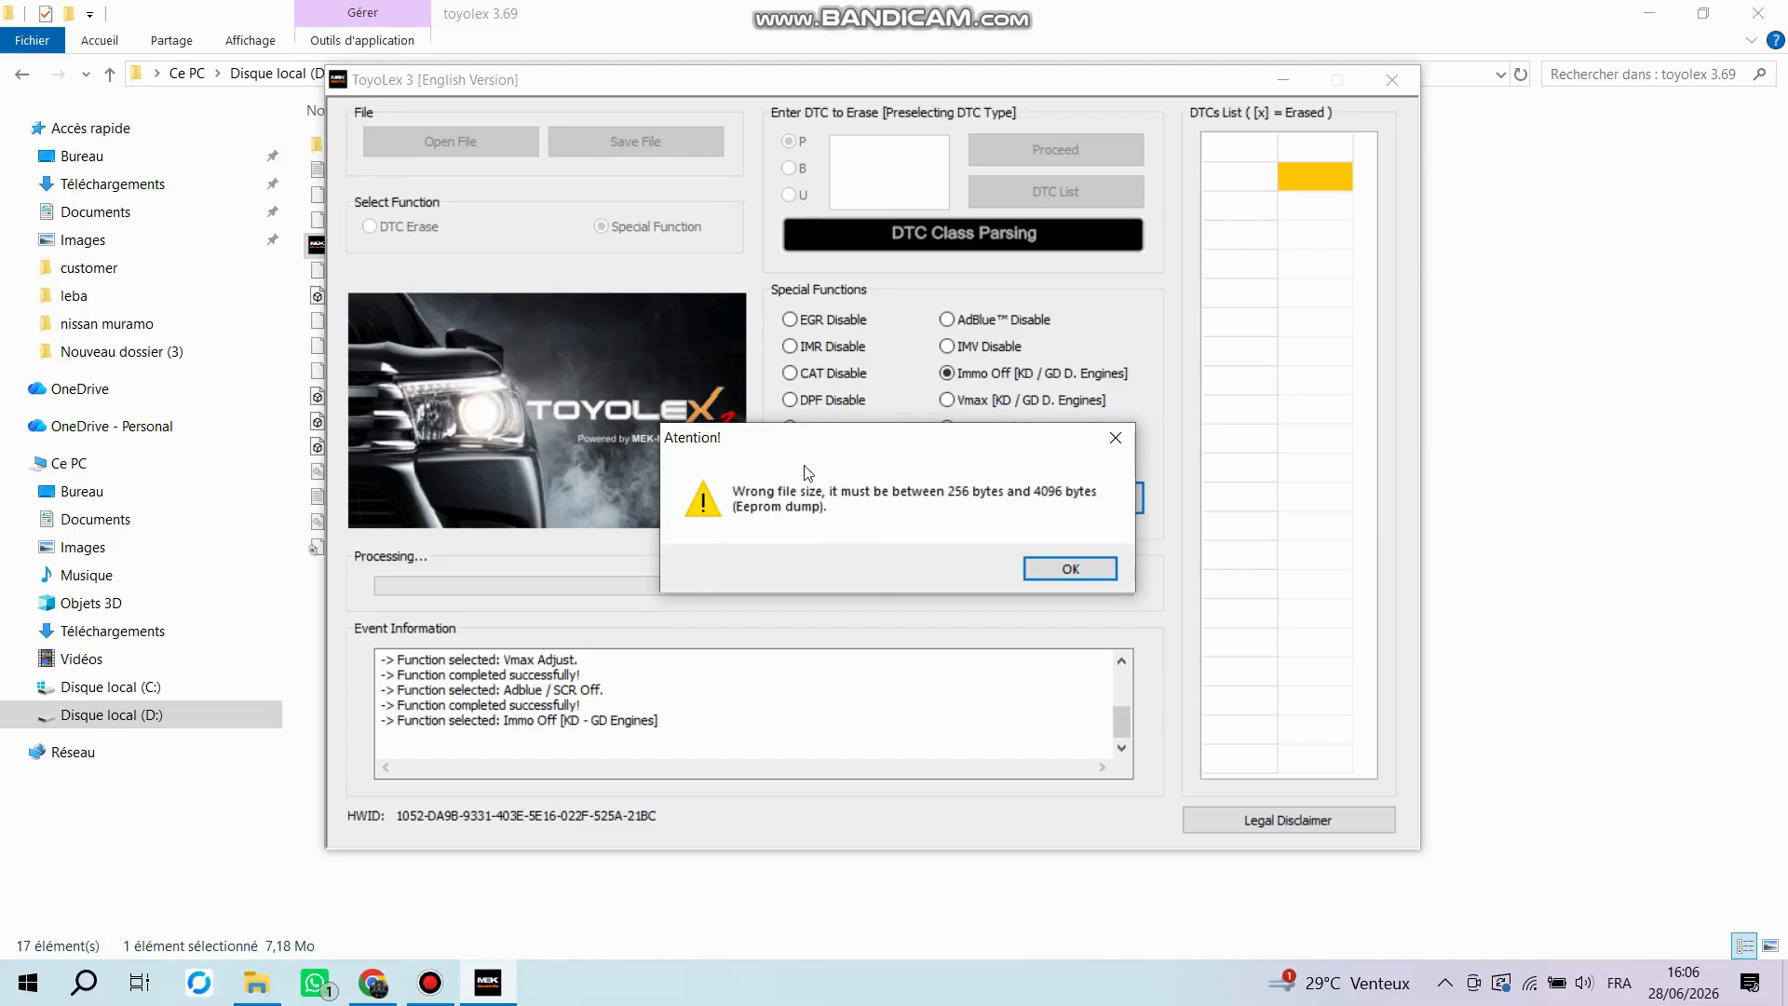
pyautogui.click(1042, 568)
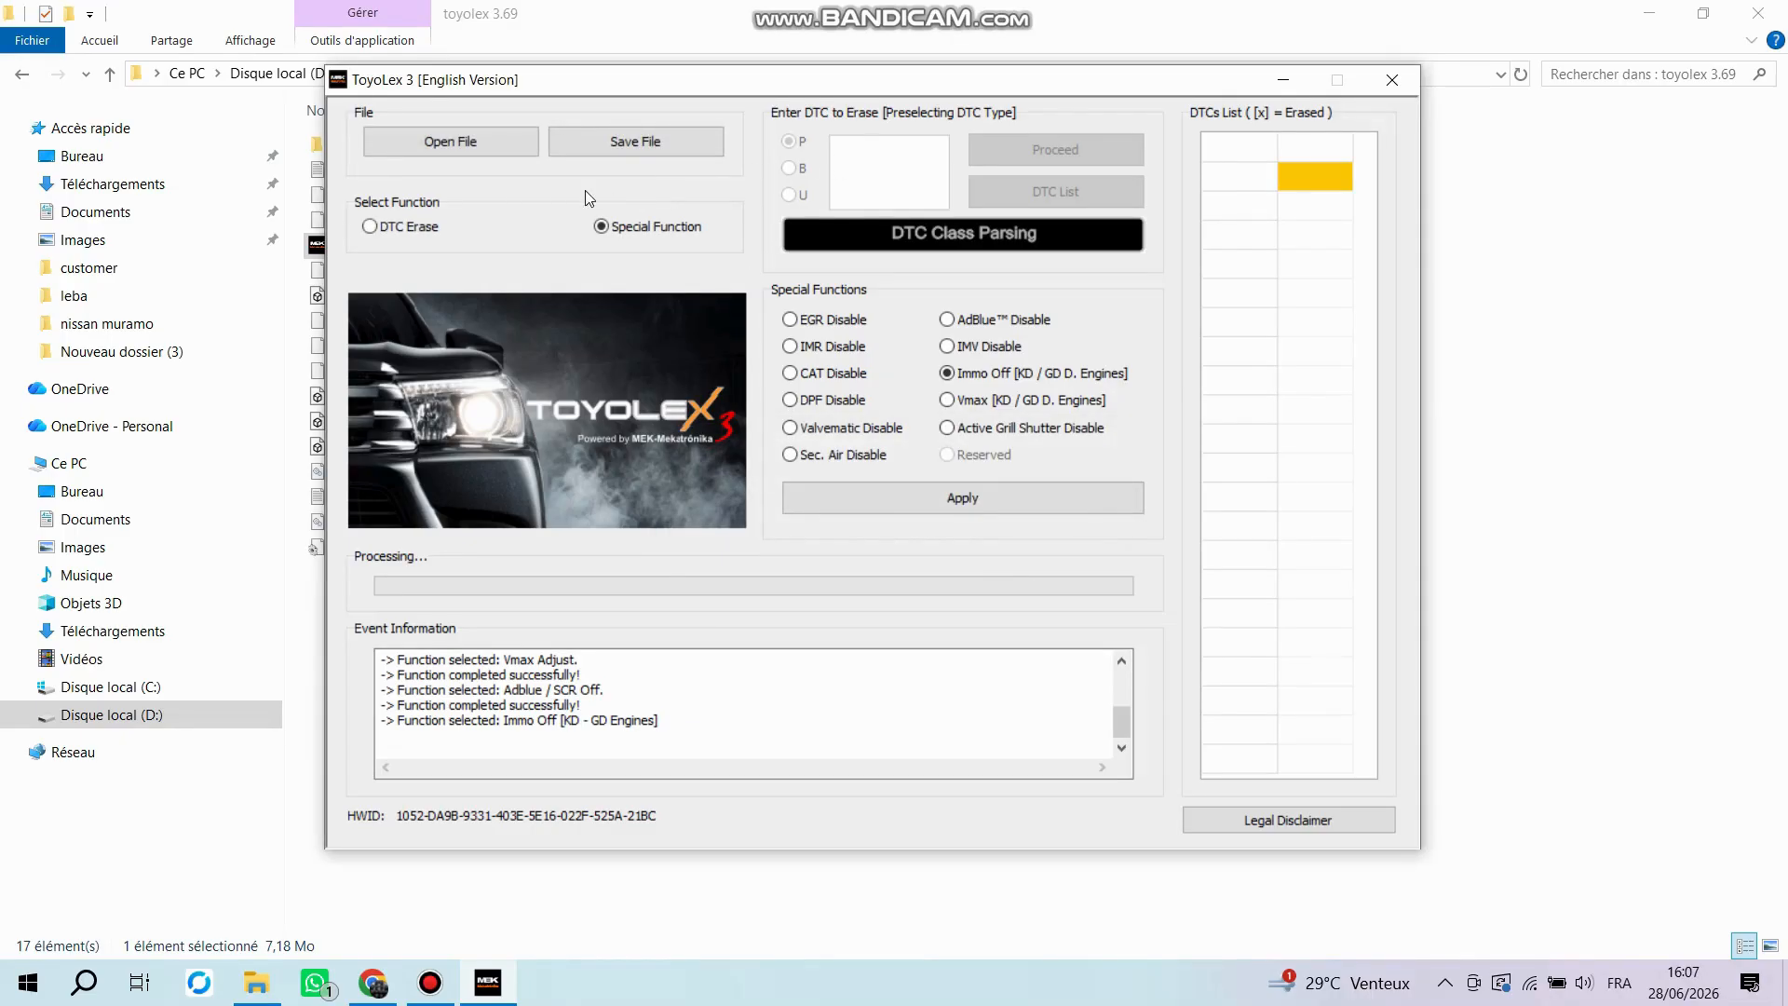
# Switch to the DTC Erase function and erase trouble code P2002 from the flash file
pyautogui.click(371, 227)
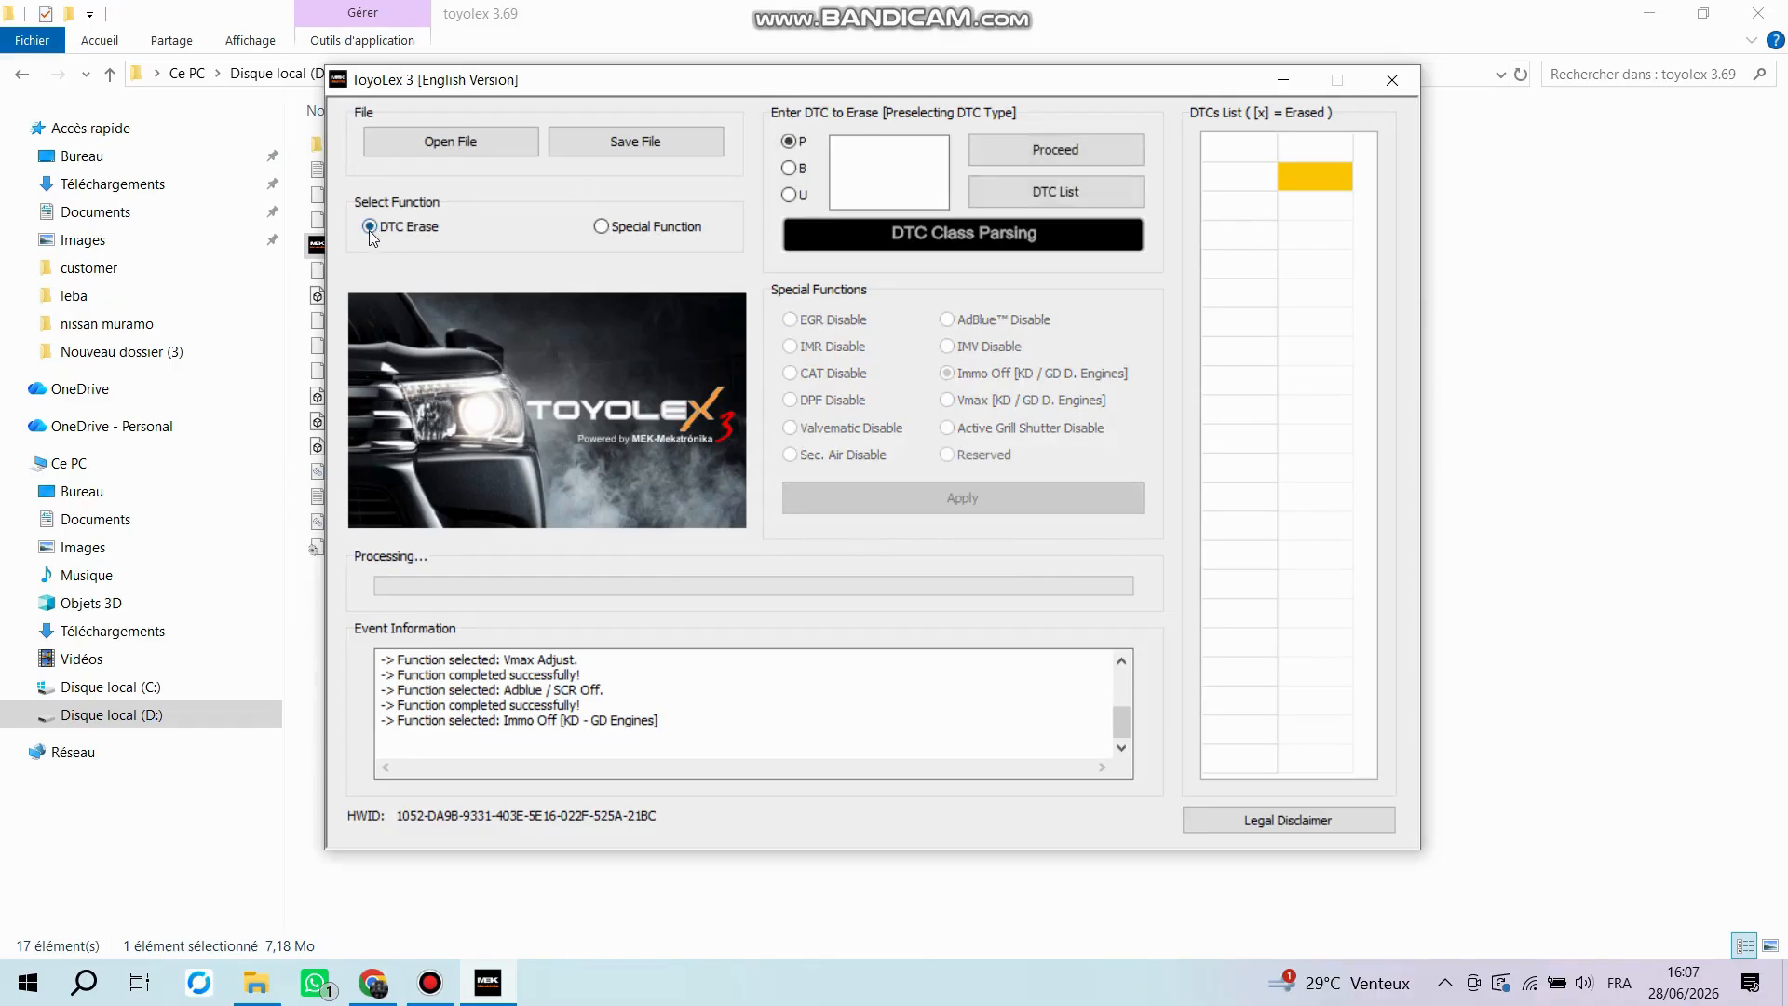
pyautogui.click(855, 173)
pyautogui.write('2')
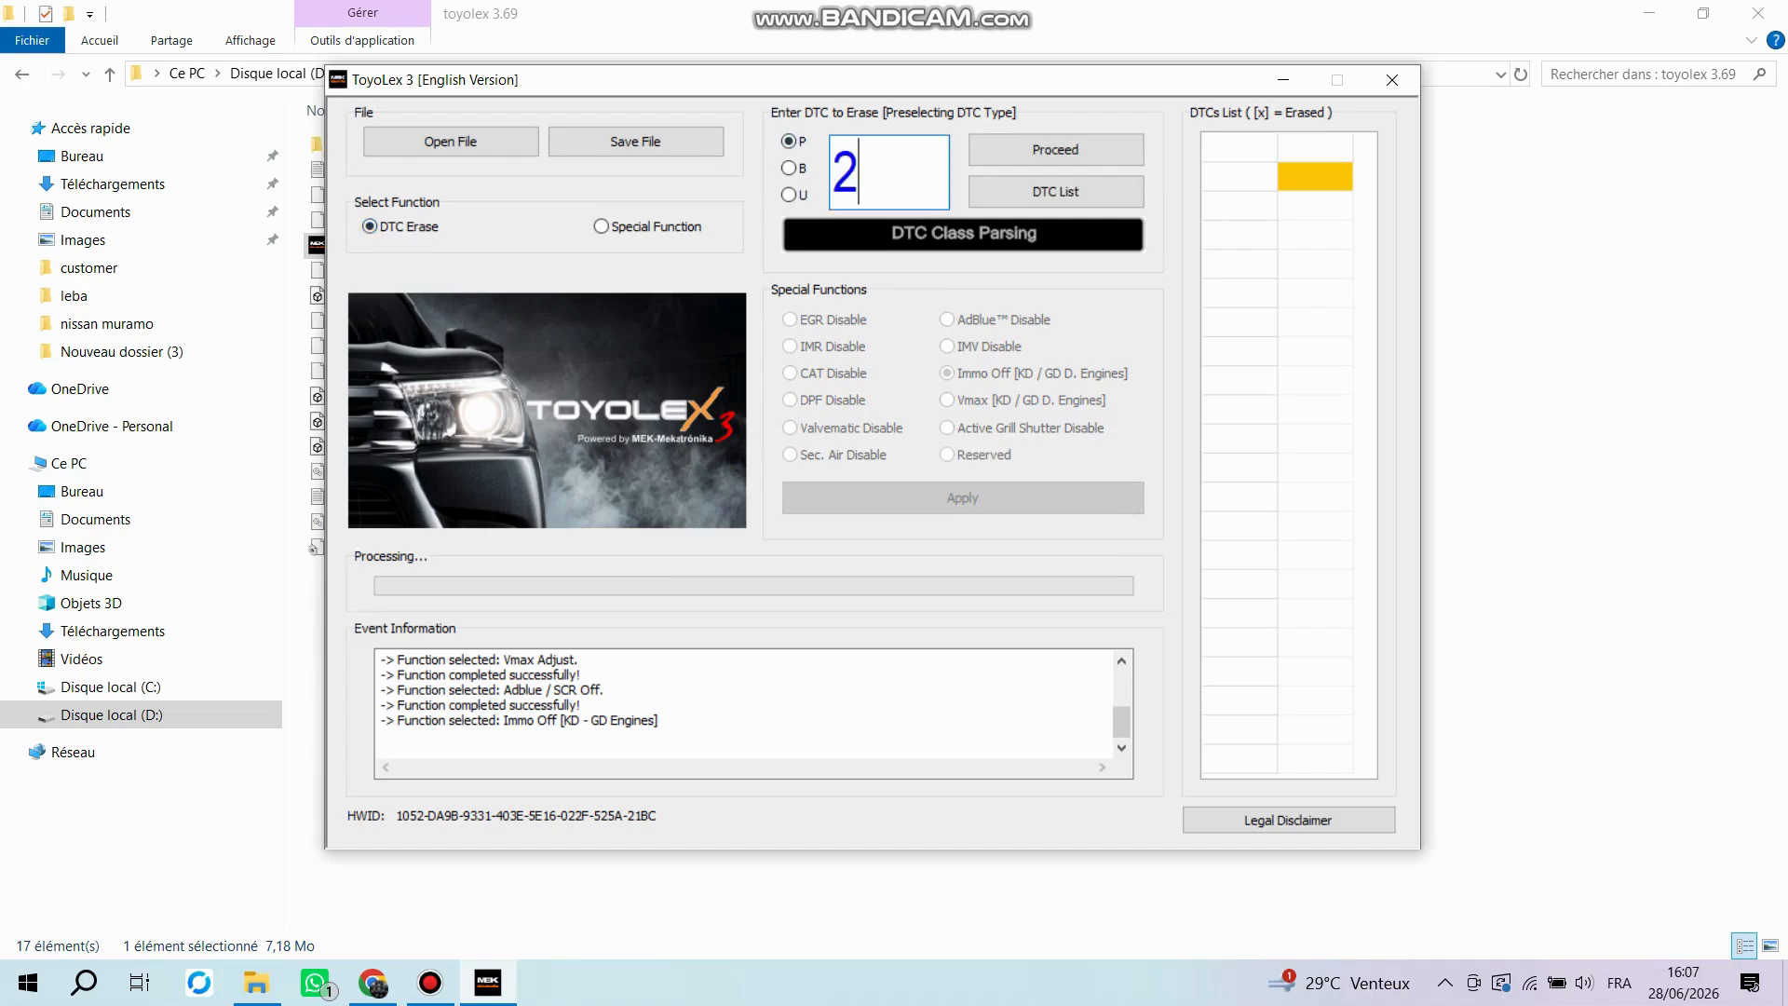
pyautogui.write('002')
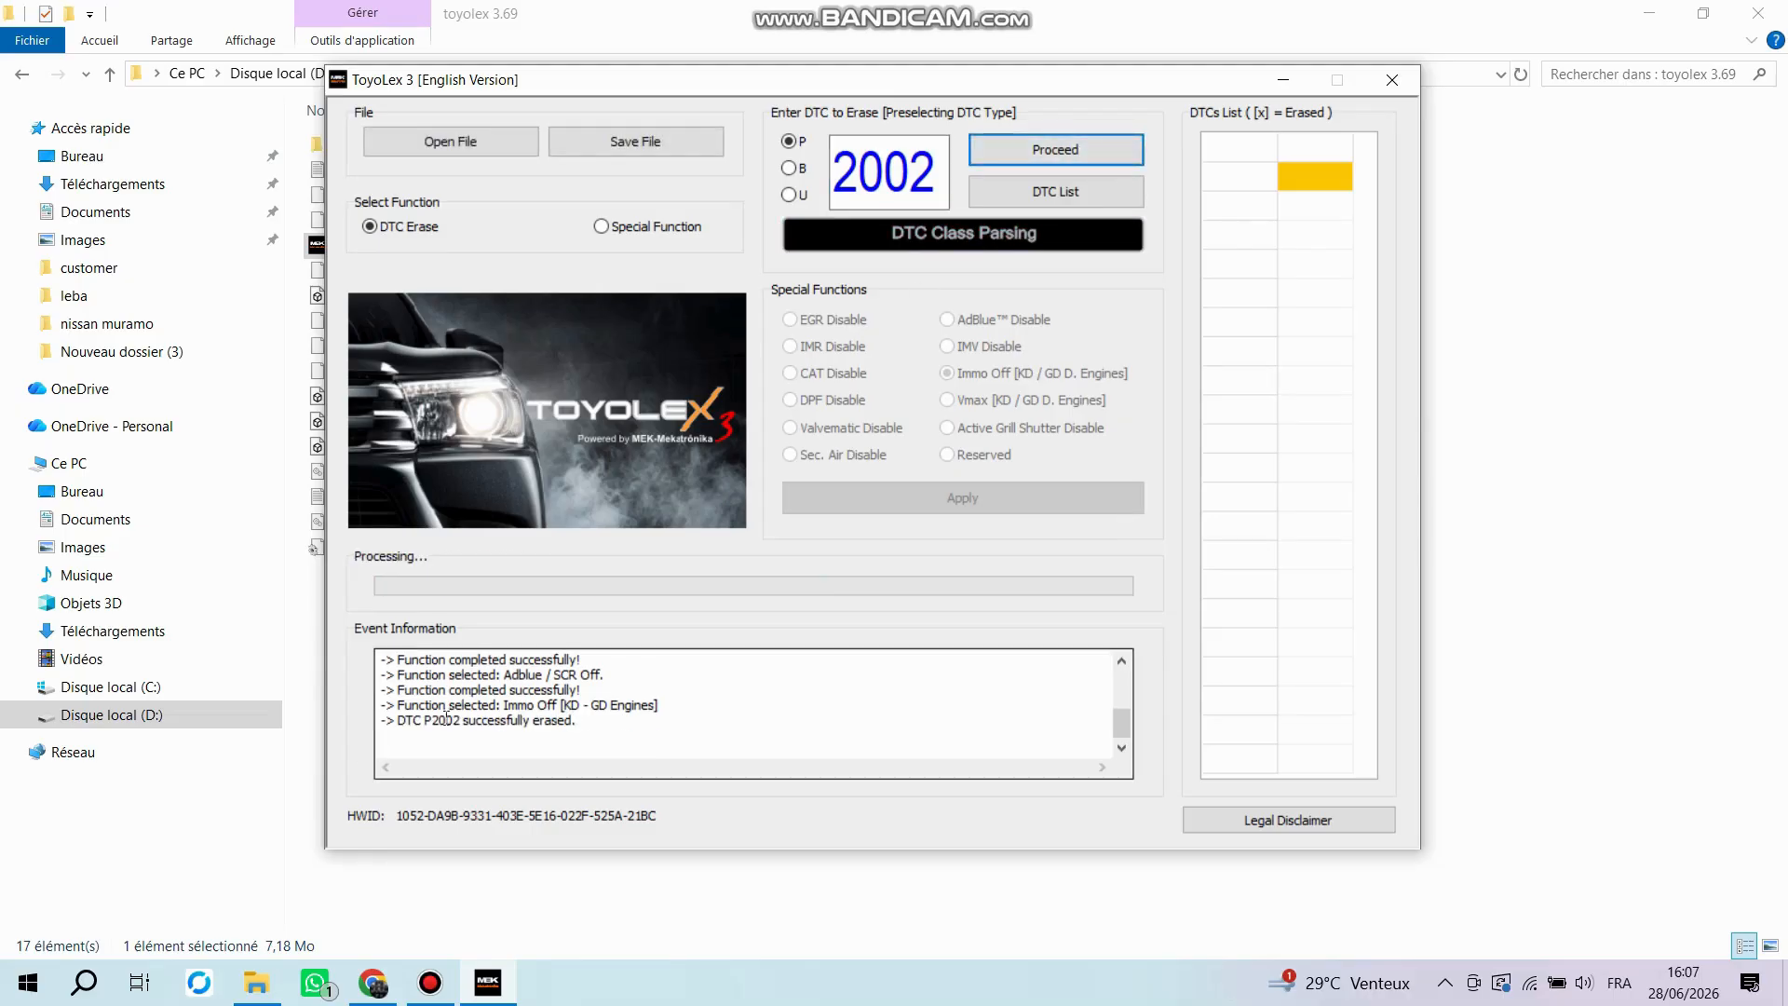
# Save the modified flash file as "DENSO GEN3 adblue egr vmax 220 off" in the DENSO GEN3 folder and acknowledge the notices
pyautogui.moveTo(571, 713); pyautogui.dragTo(367, 716)
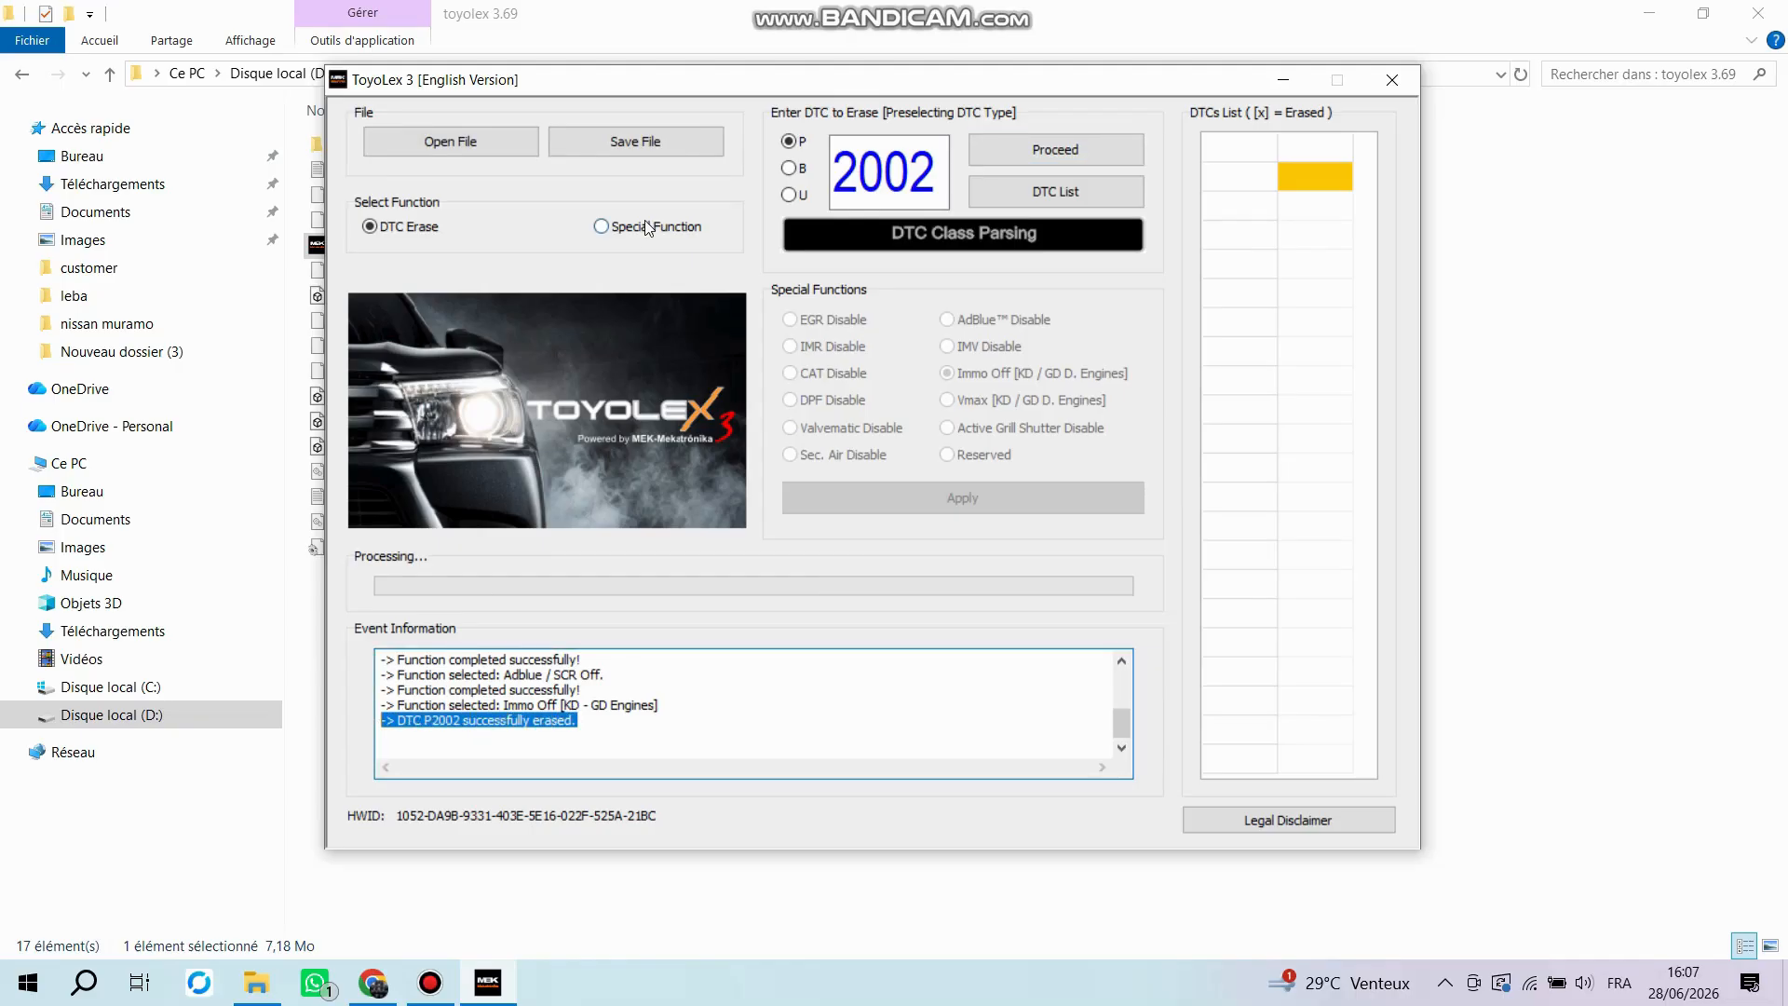
pyautogui.click(634, 148)
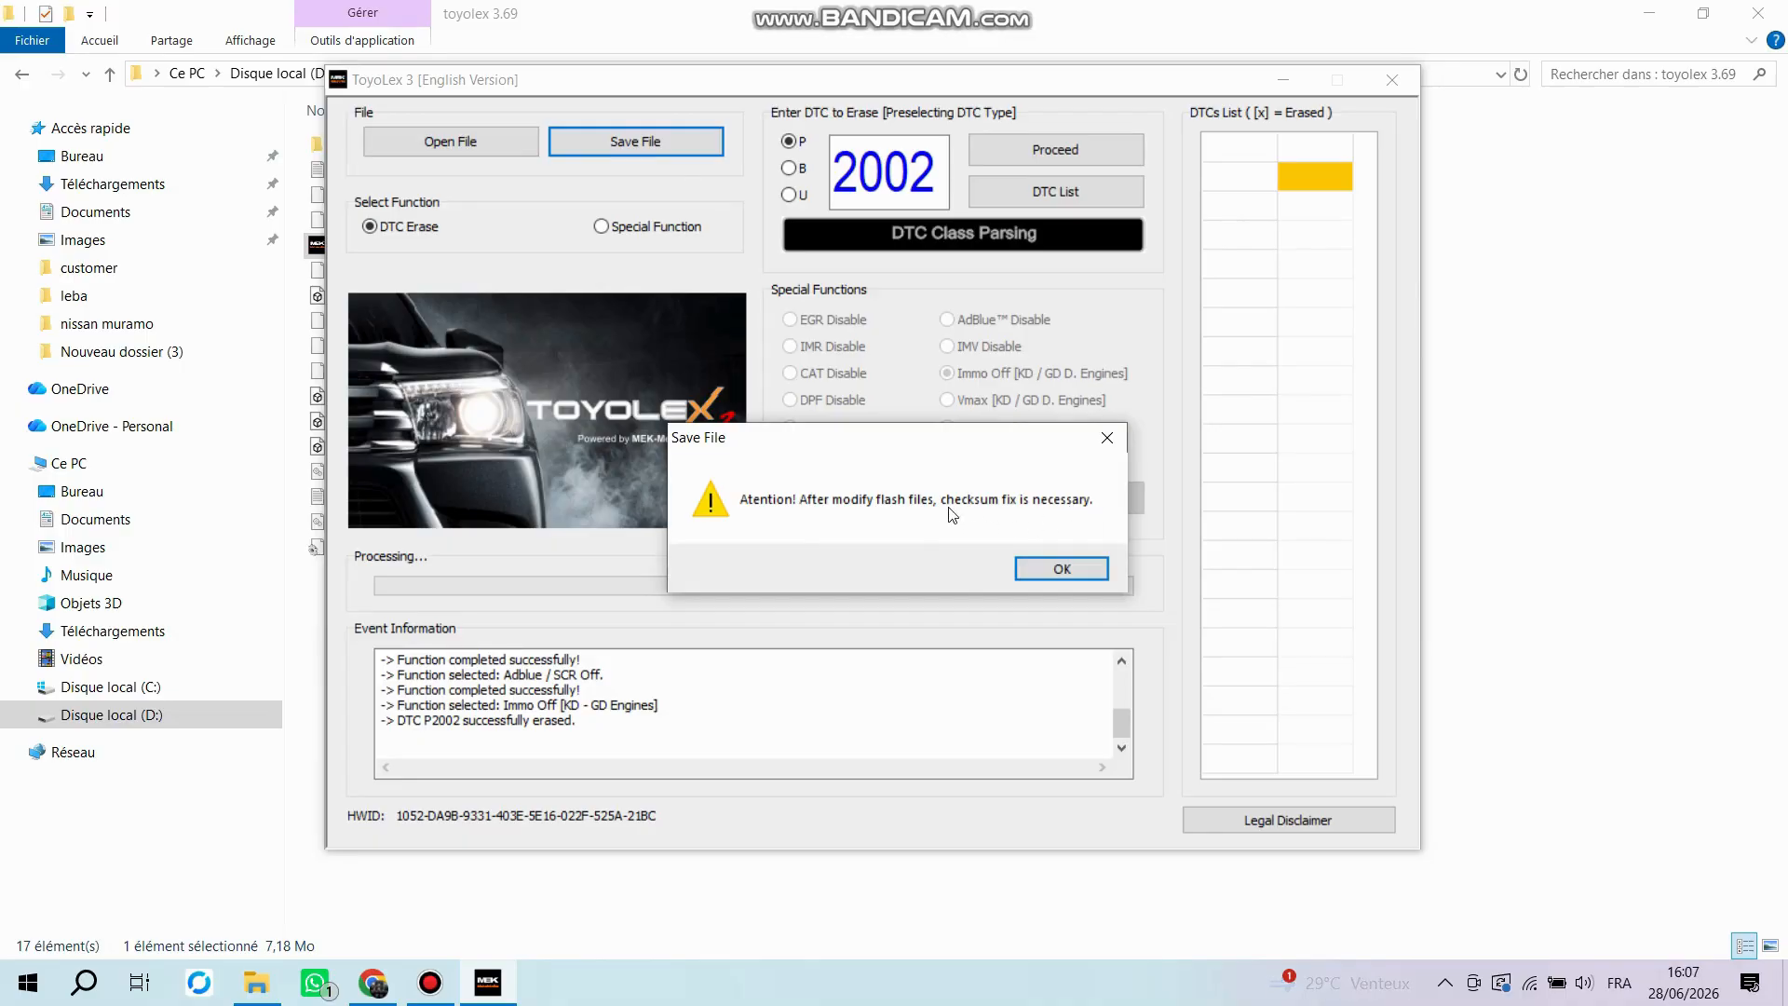
pyautogui.click(1042, 564)
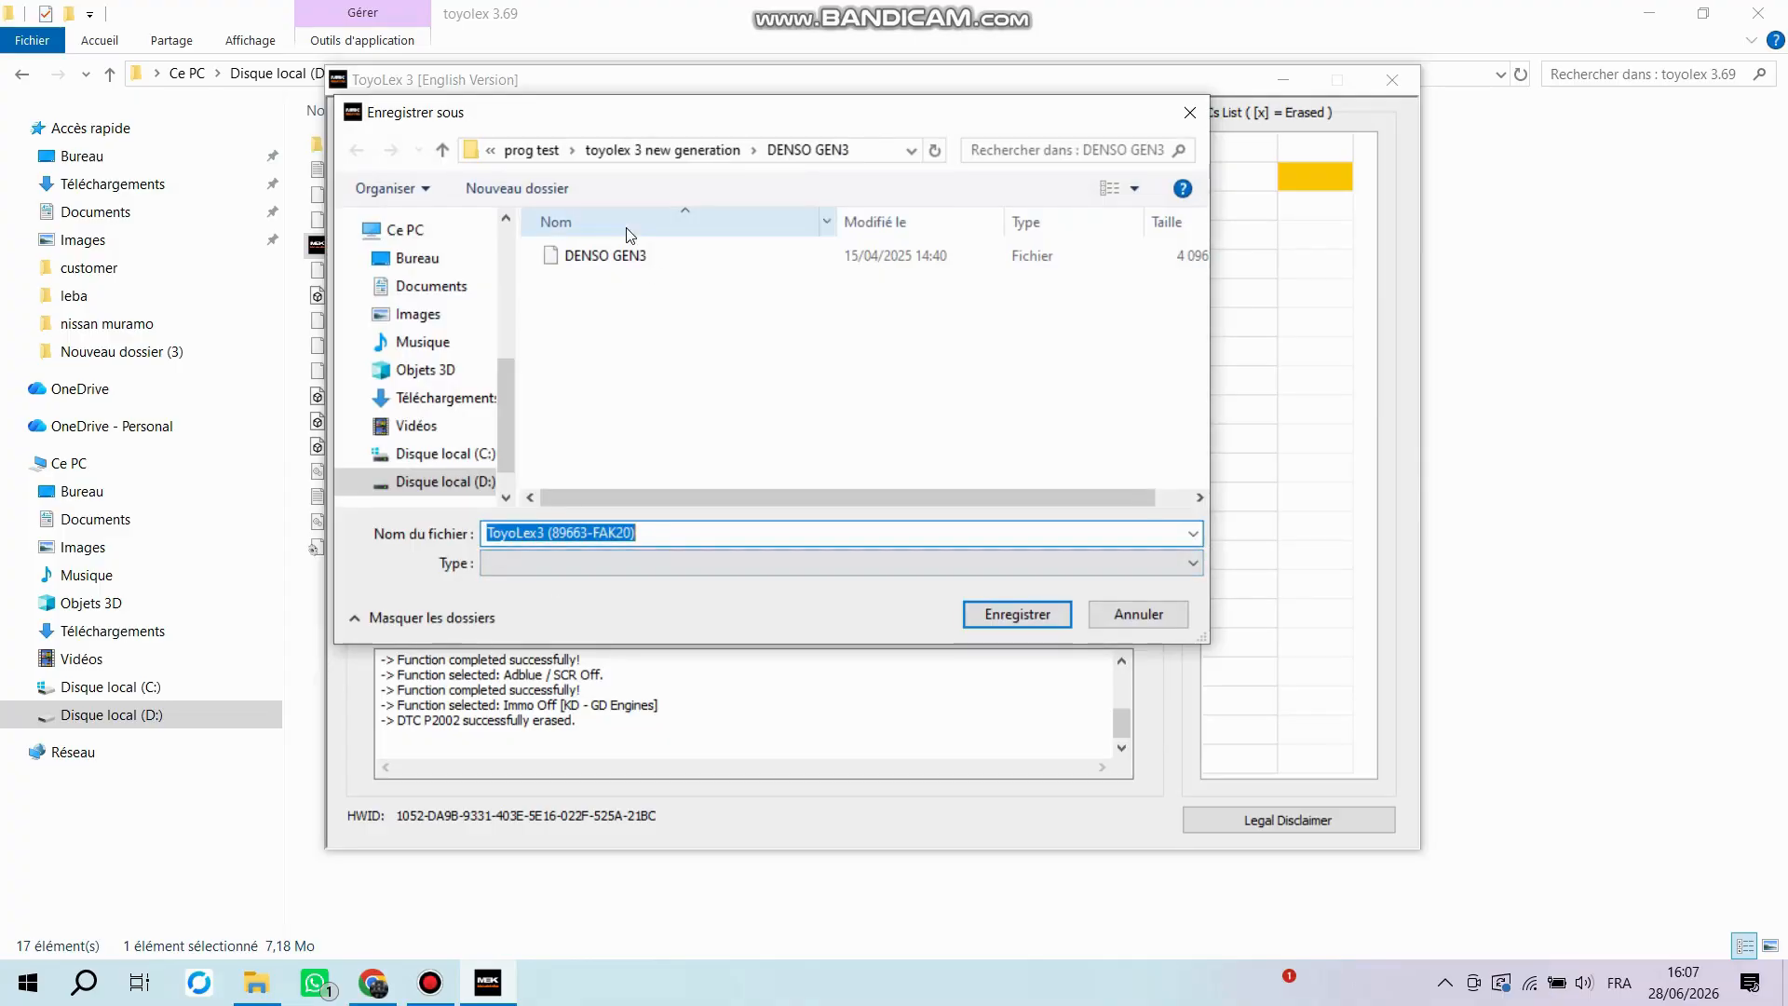
pyautogui.click(610, 258)
pyautogui.click(621, 531)
pyautogui.click(620, 530)
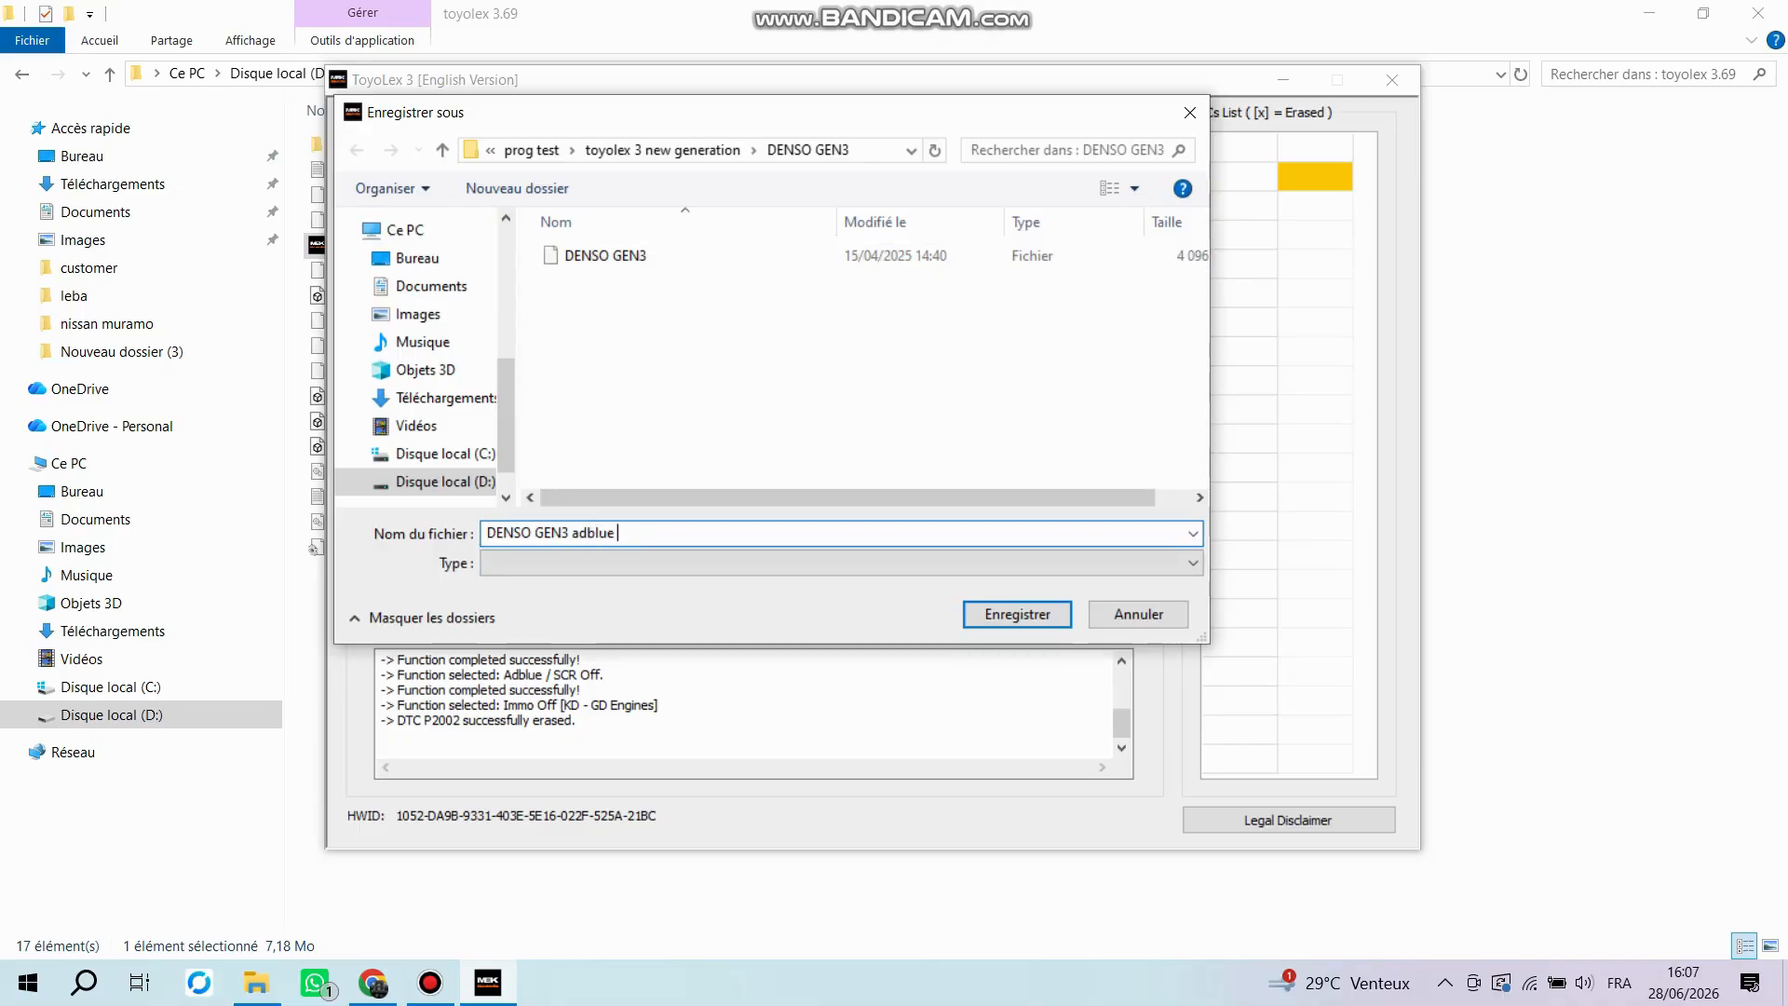
pyautogui.write('adblue egr')
pyautogui.write(' vmax ')
pyautogui.write('220 oo')
pyautogui.write('ff')
pyautogui.press('Return')
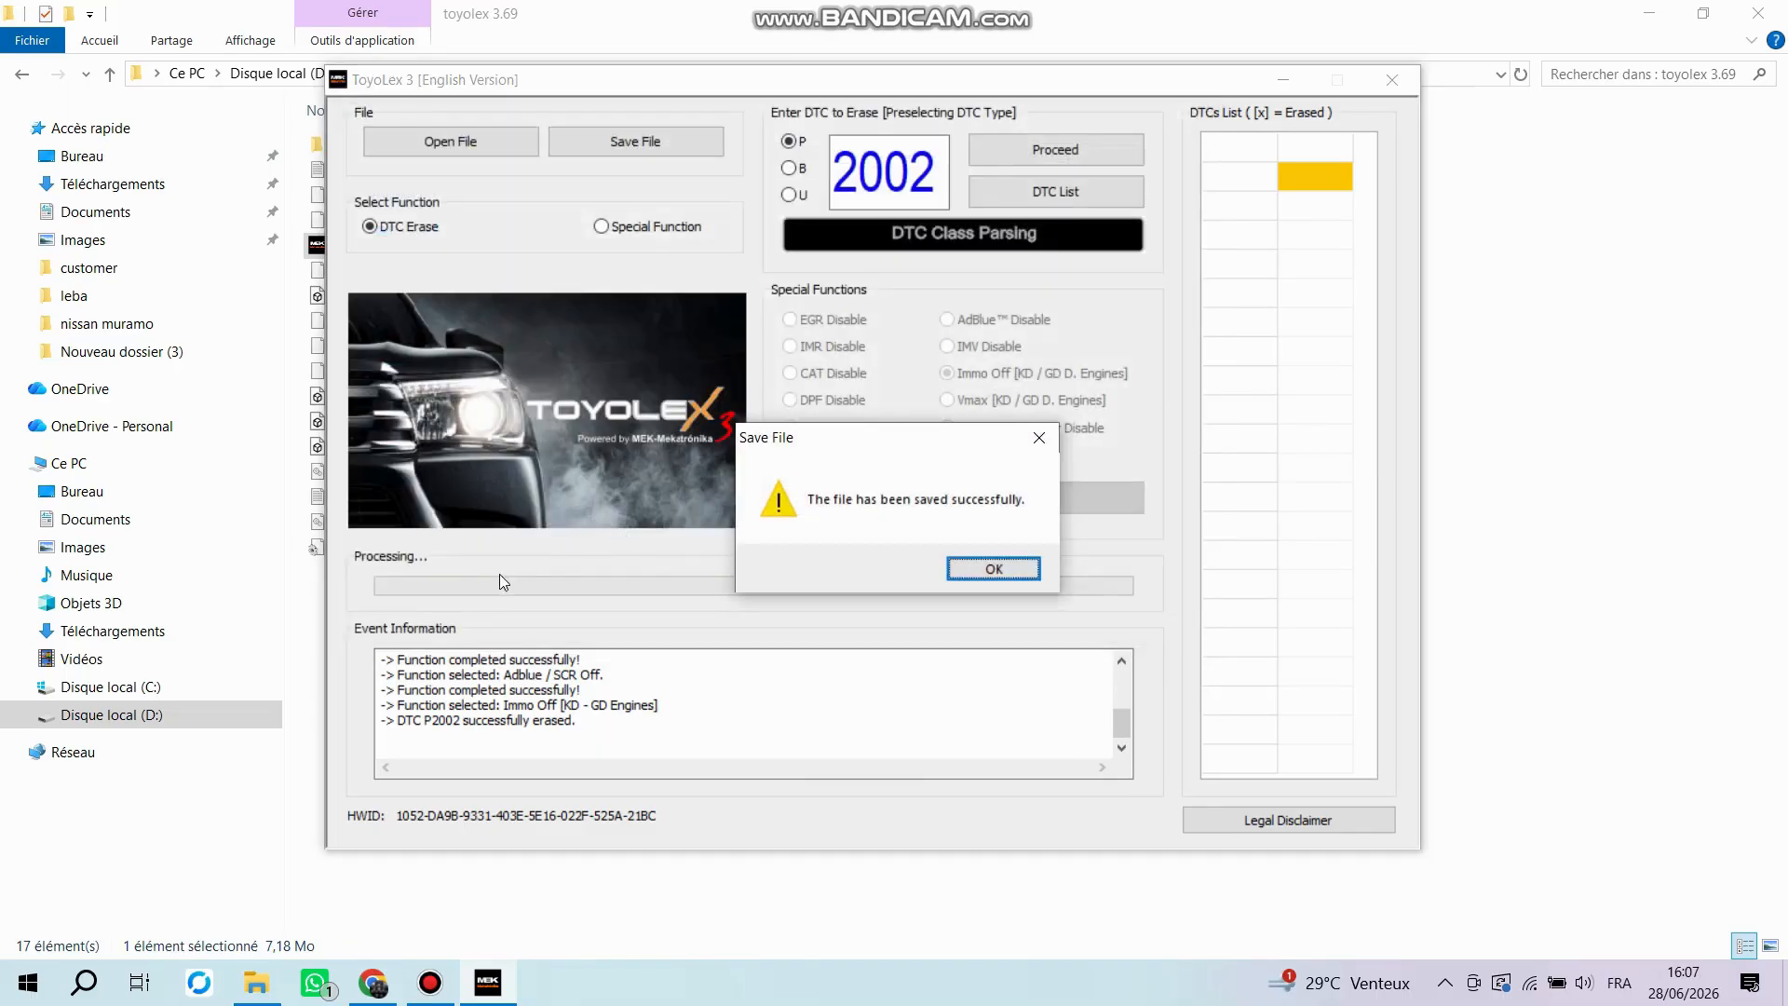
pyautogui.click(1017, 578)
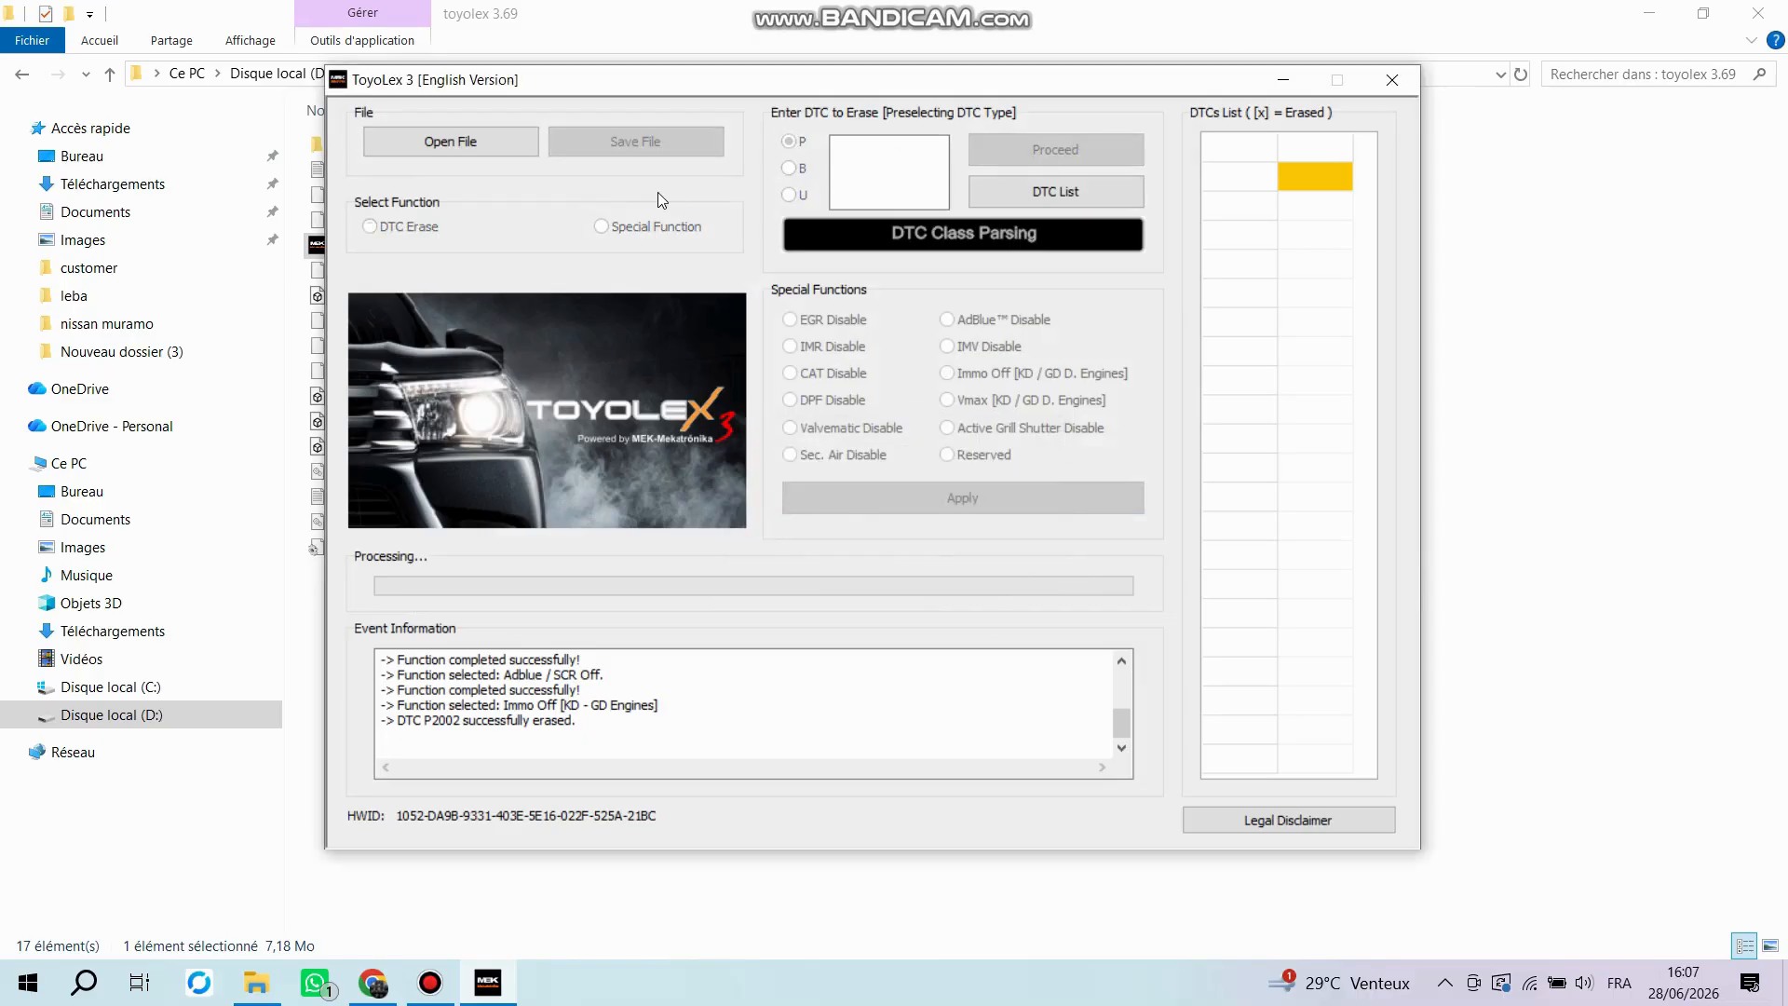
# Open the saved flash file "DENSO GEN3 adblue egr vmax 220 off" and acknowledge its file type notice
pyautogui.click(501, 146)
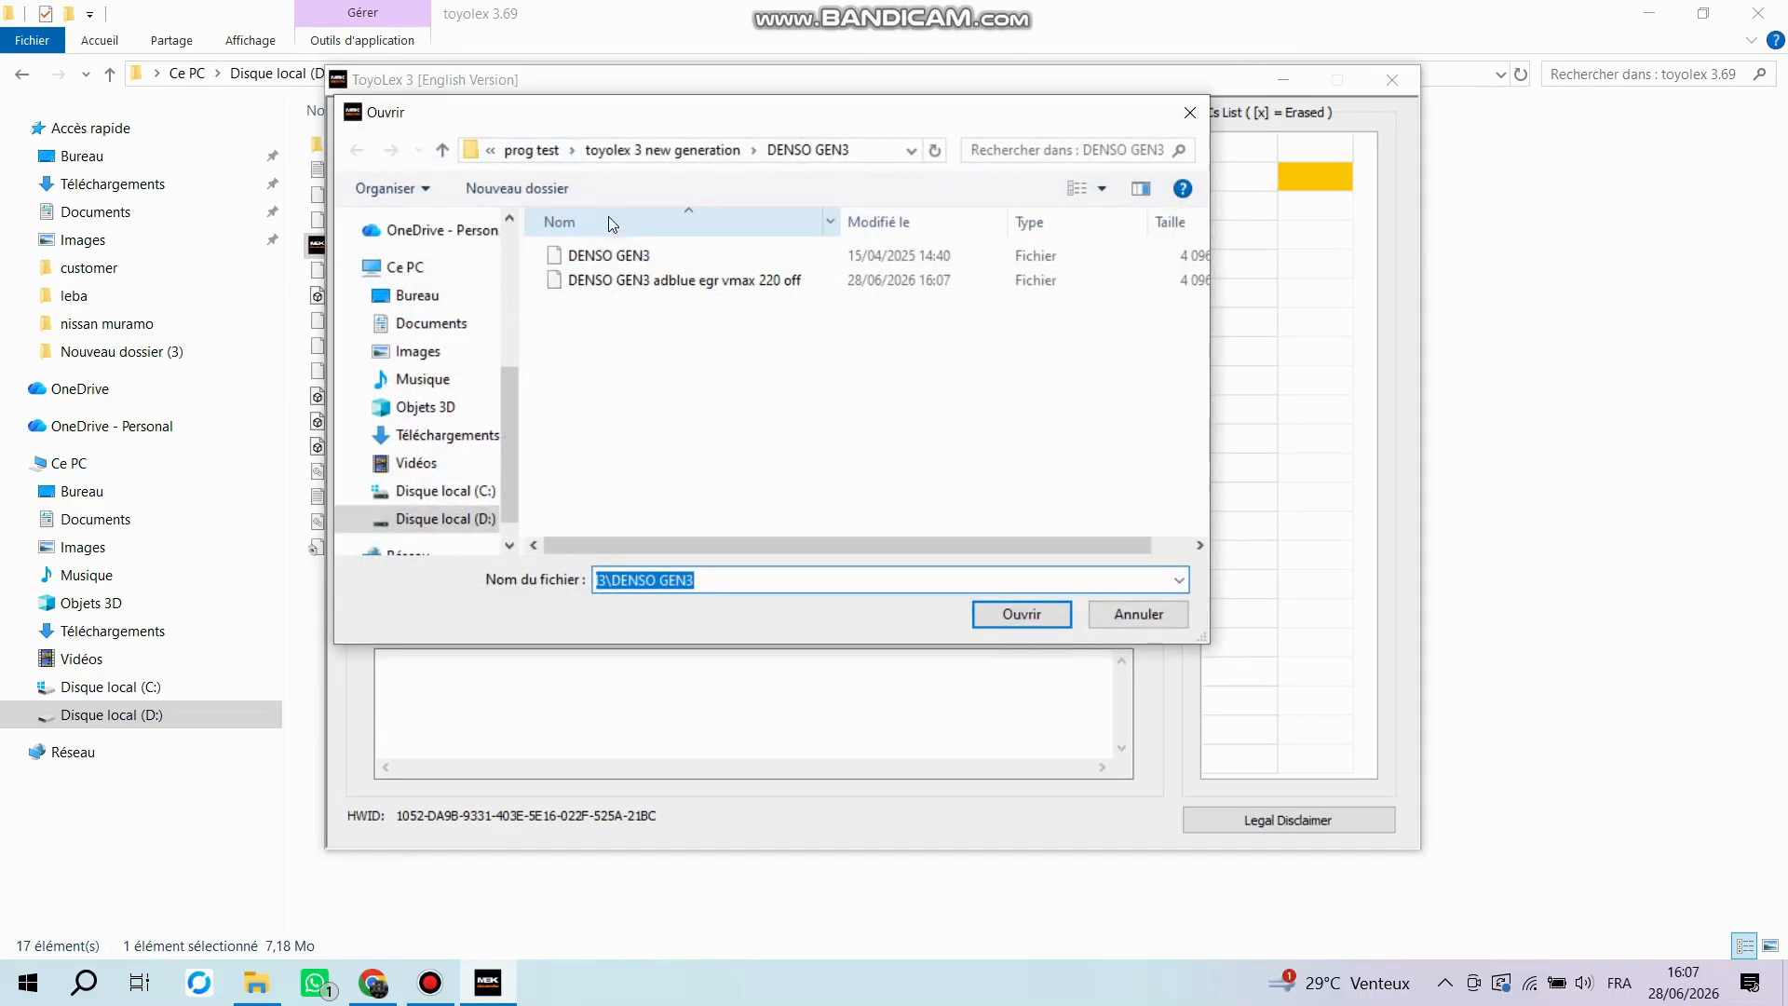
pyautogui.doubleClick(614, 281)
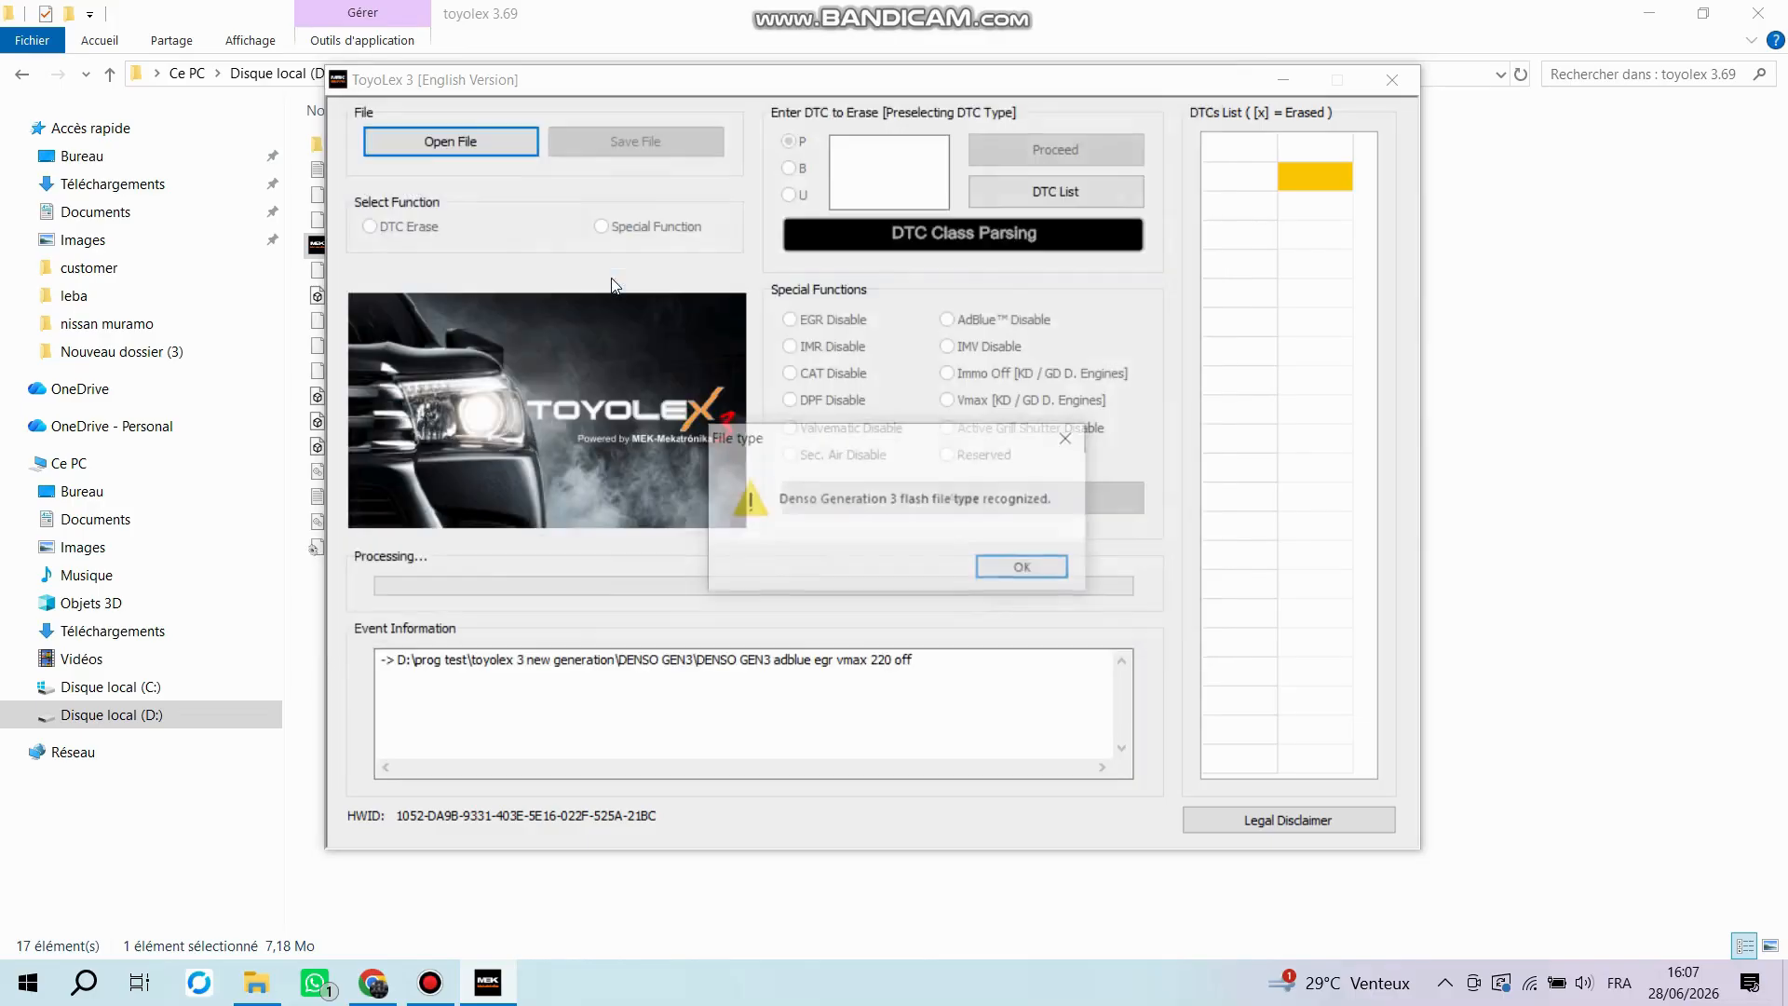
pyautogui.click(1028, 562)
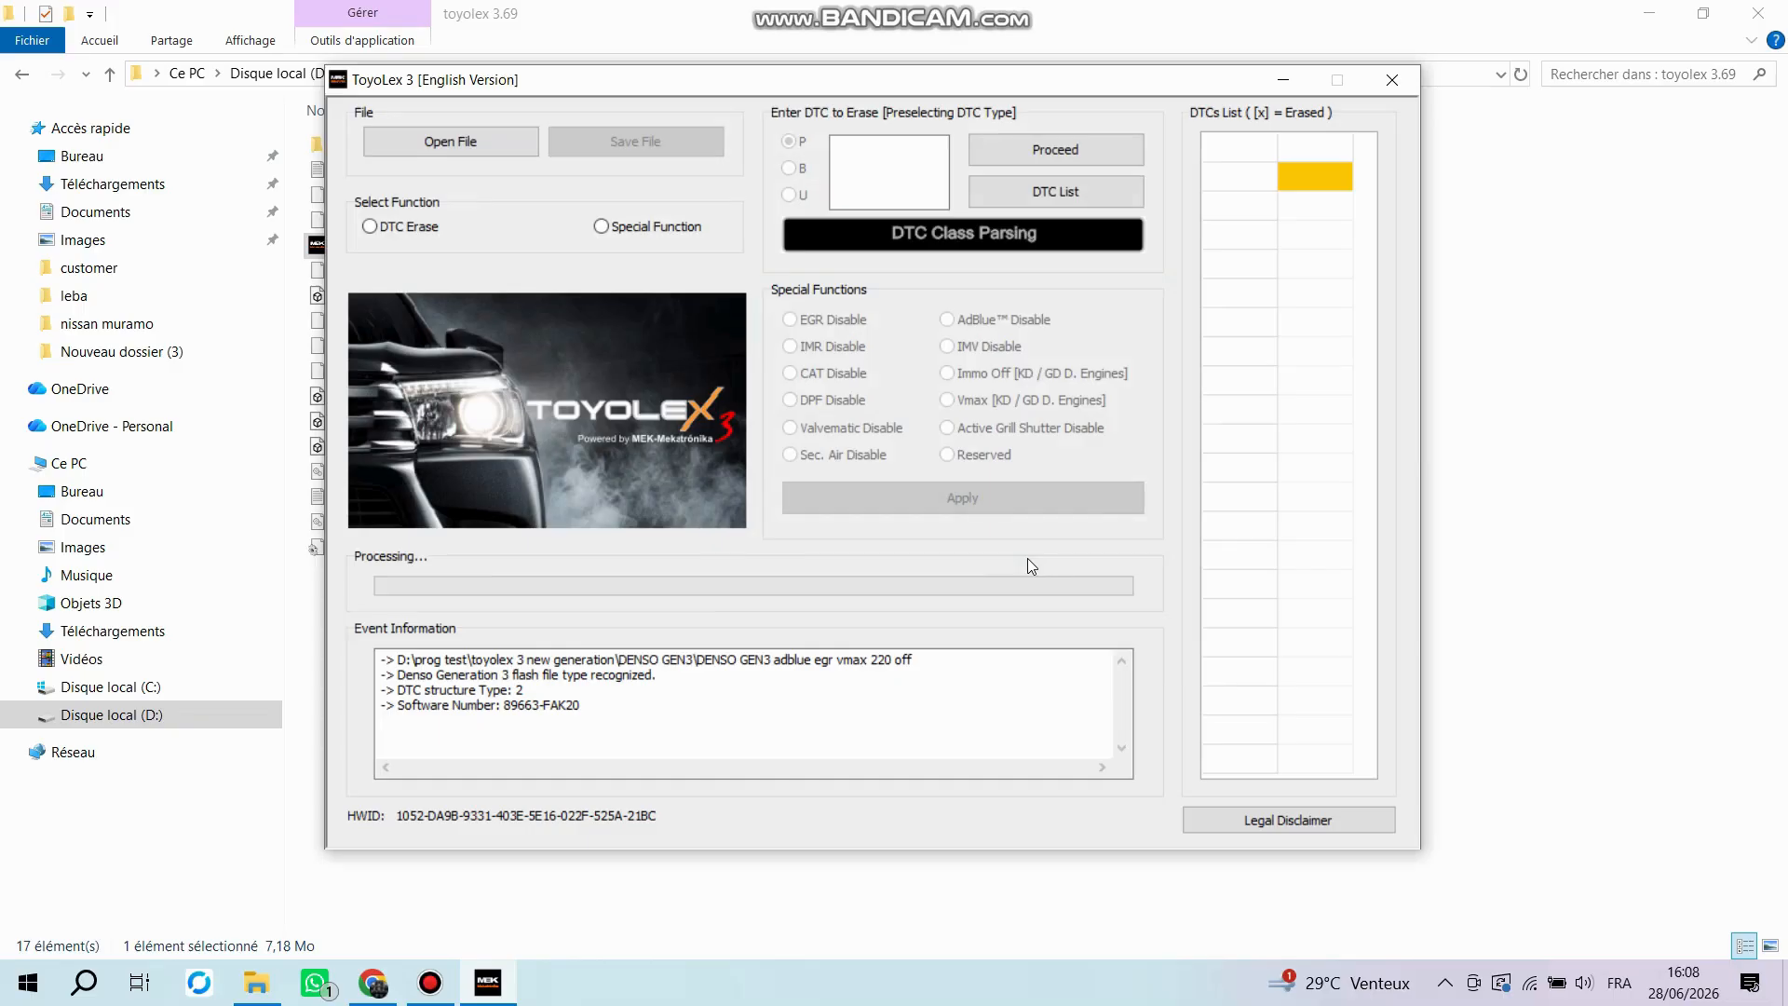
# Check the reopened file's actual maximum vehicle speed with the Vmax special function, leaving the editor without setting a new speed
pyautogui.click(618, 228)
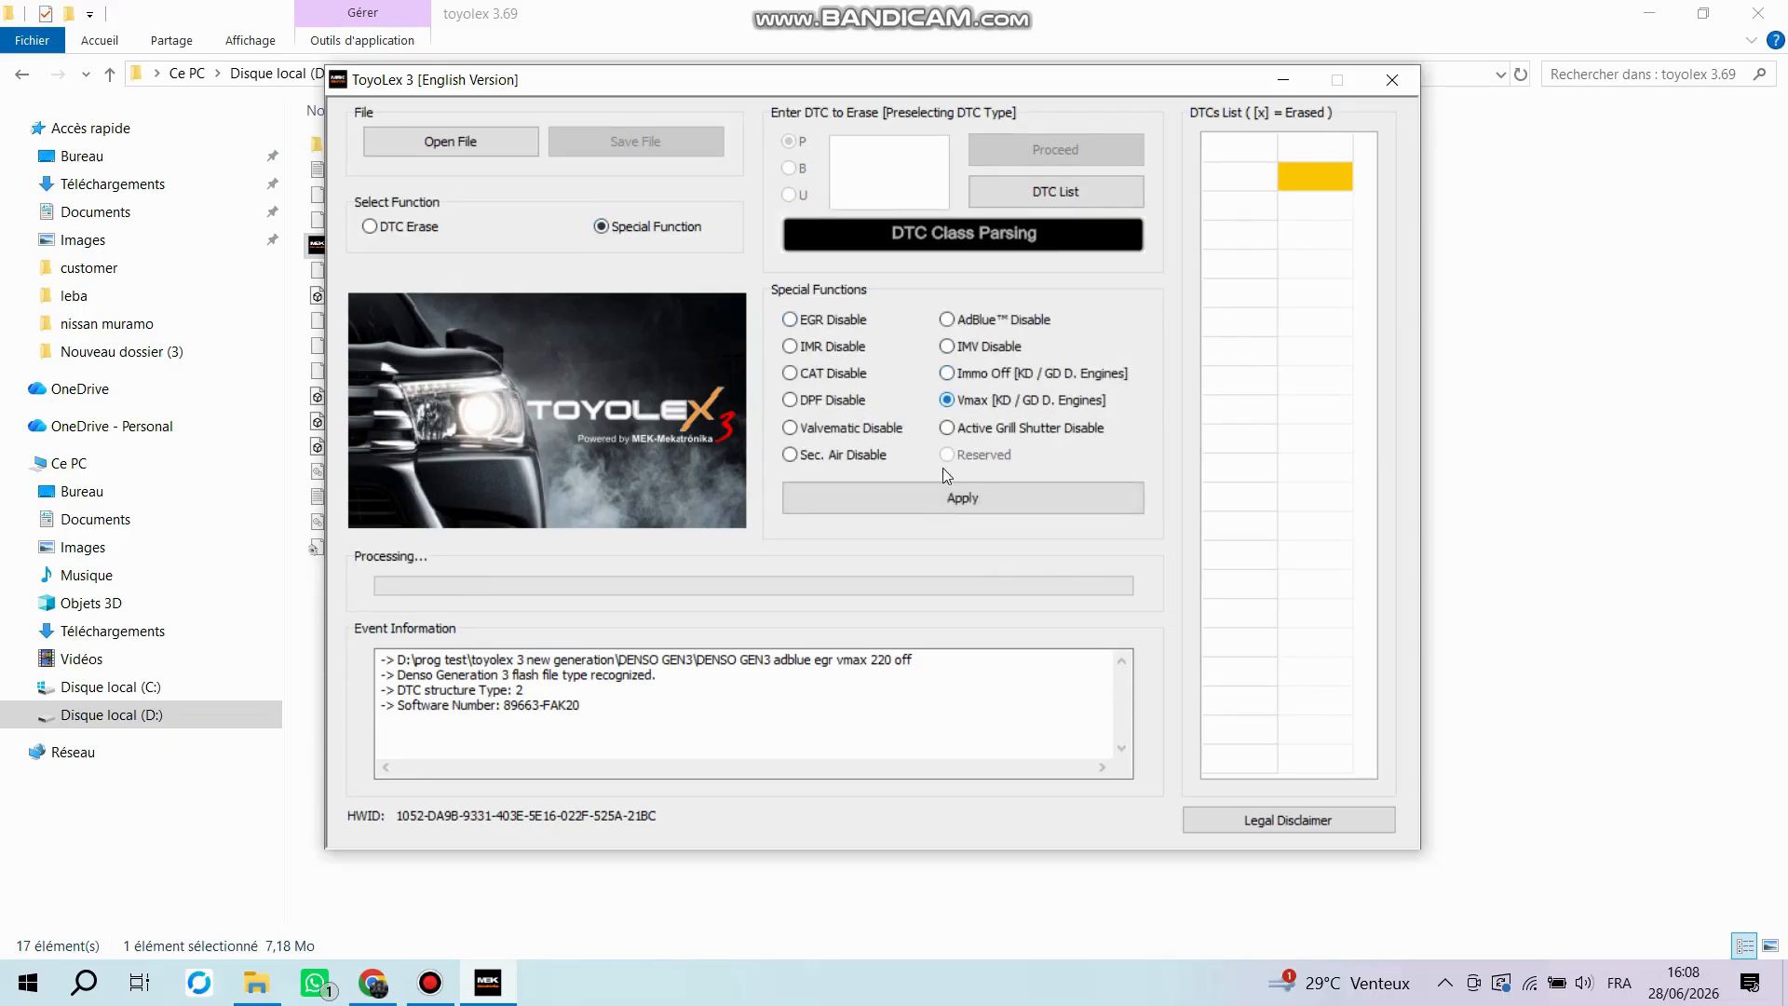
pyautogui.click(942, 496)
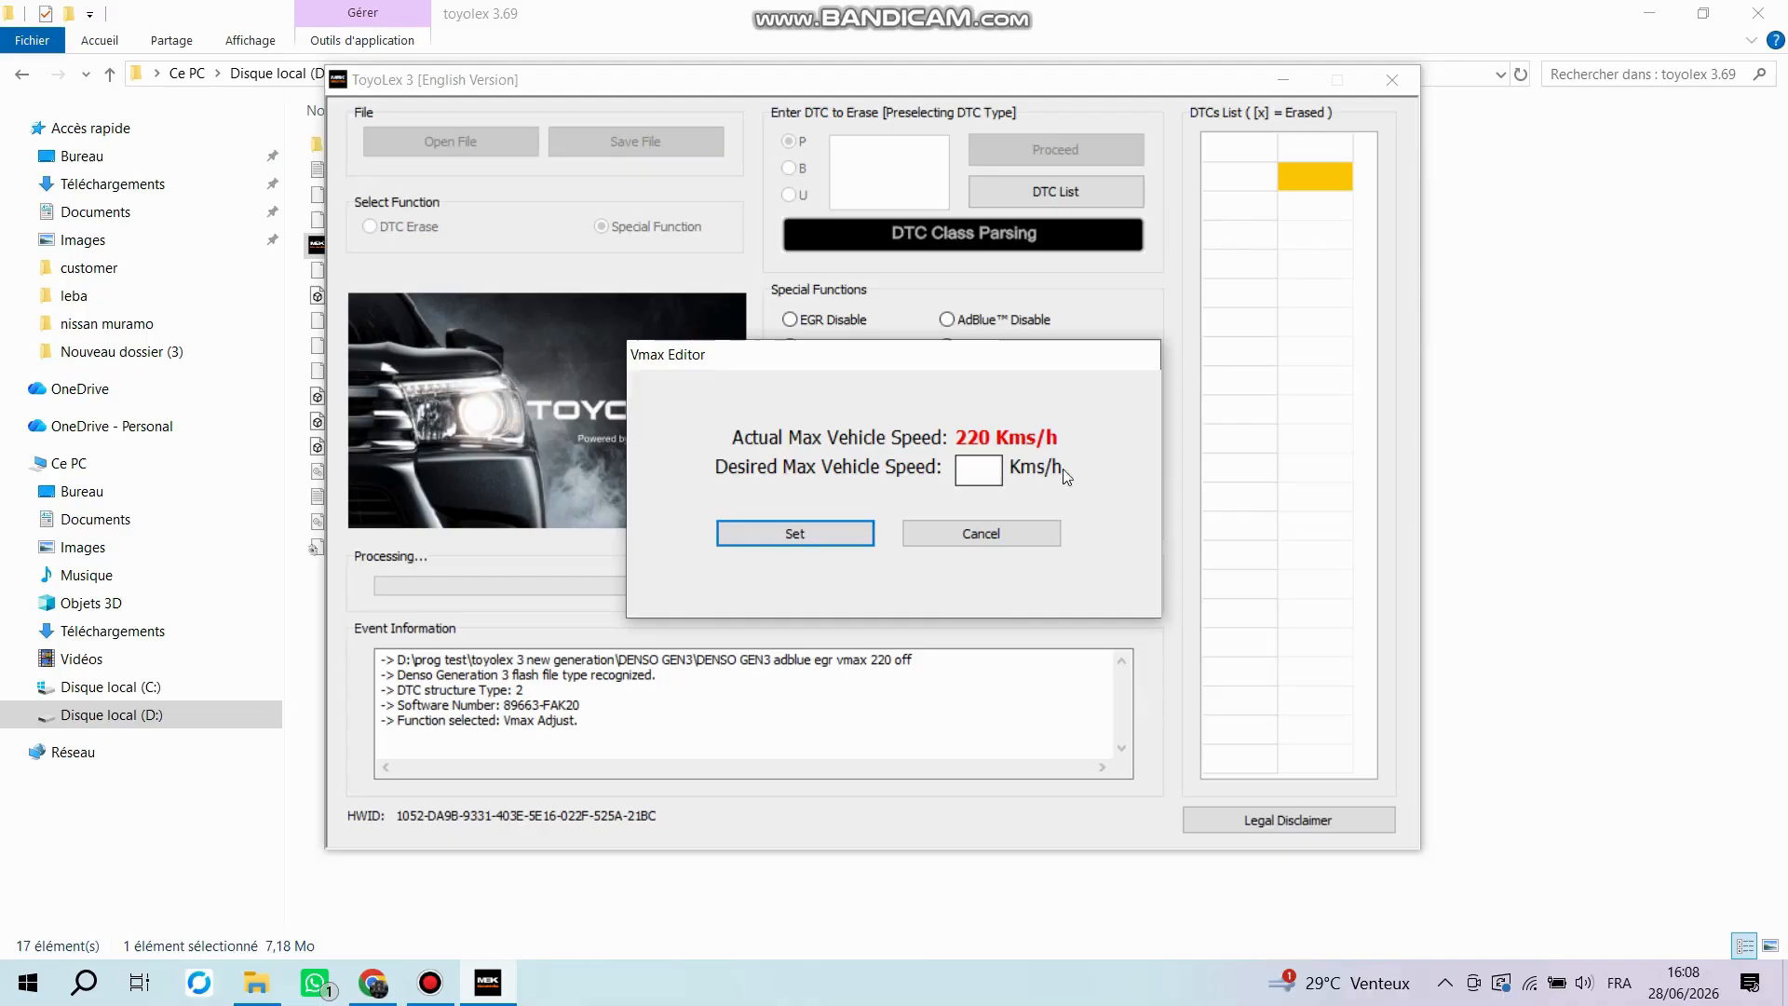
pyautogui.click(1017, 529)
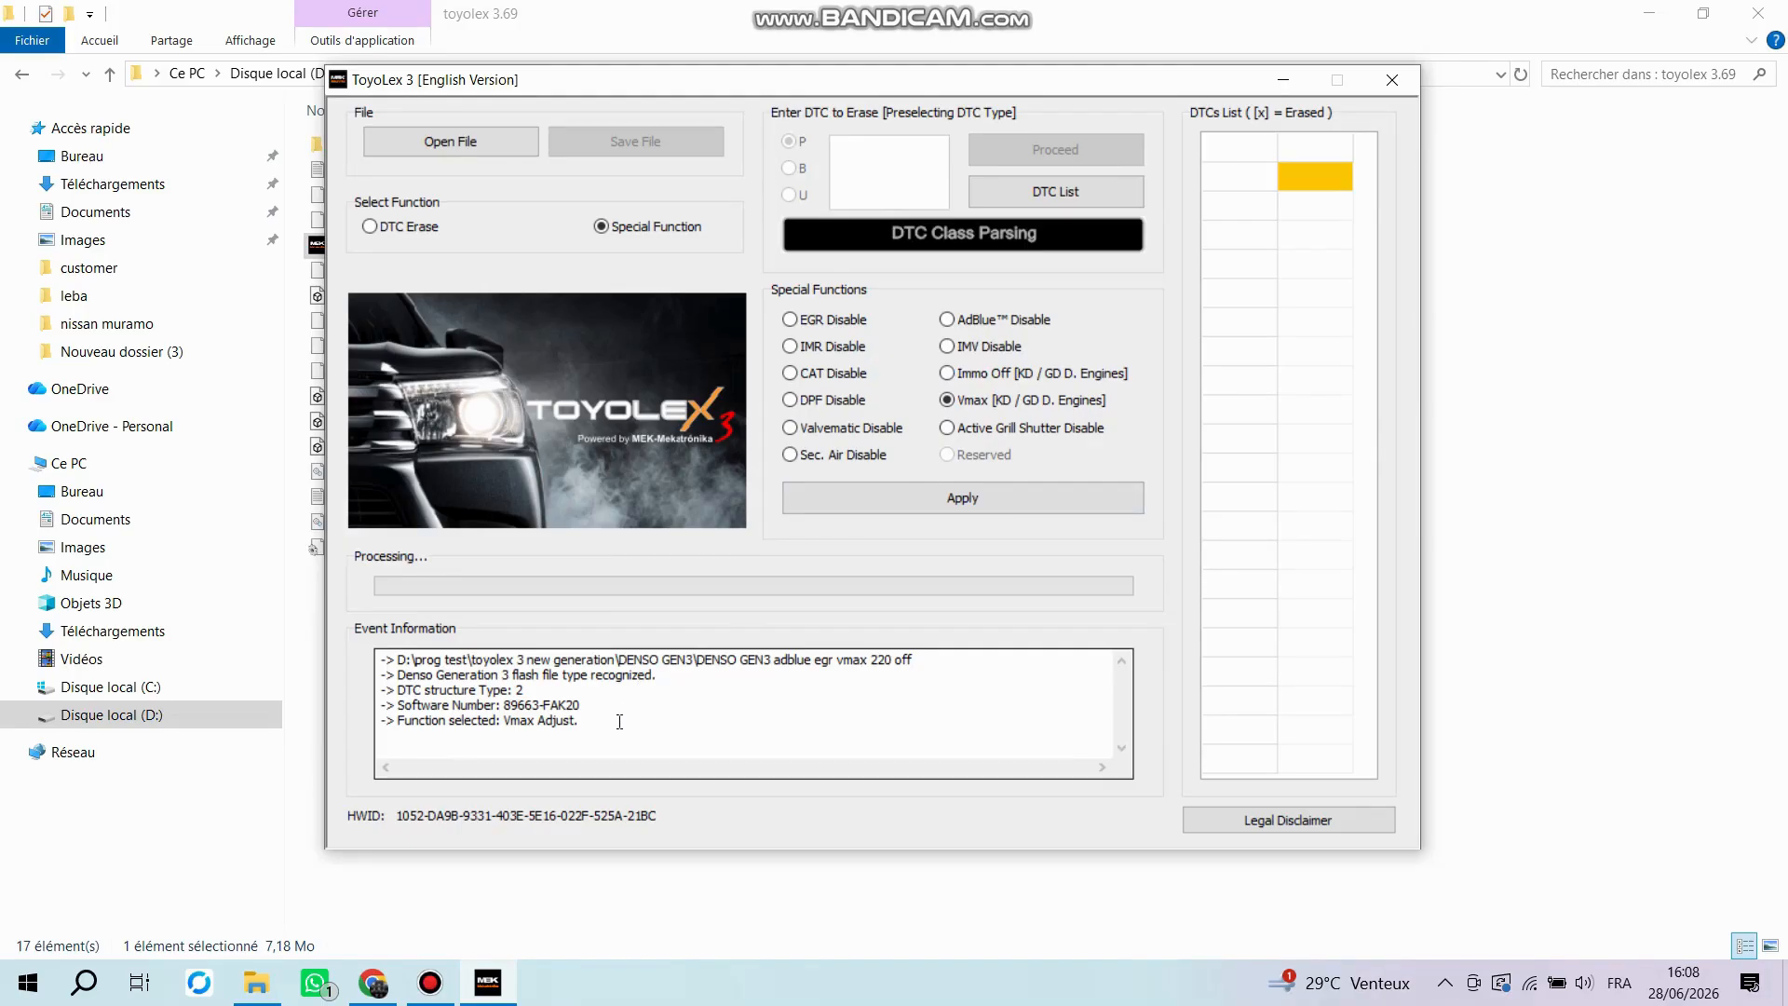
pyautogui.click(429, 982)
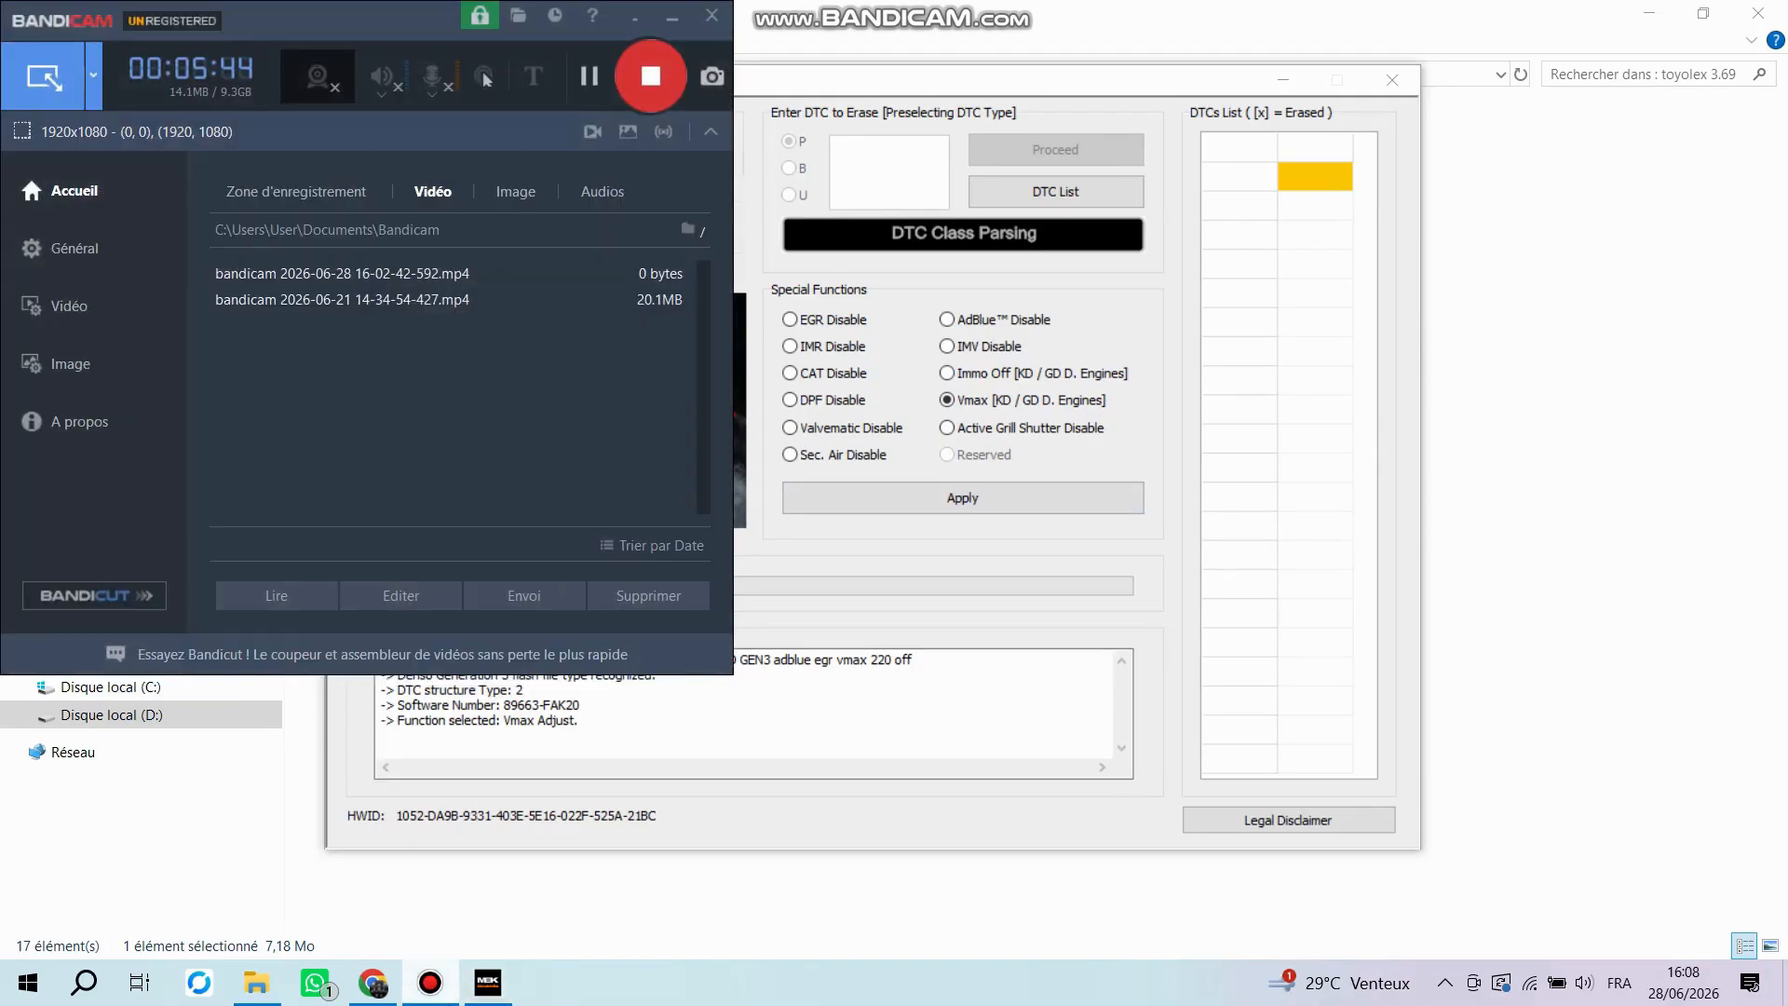